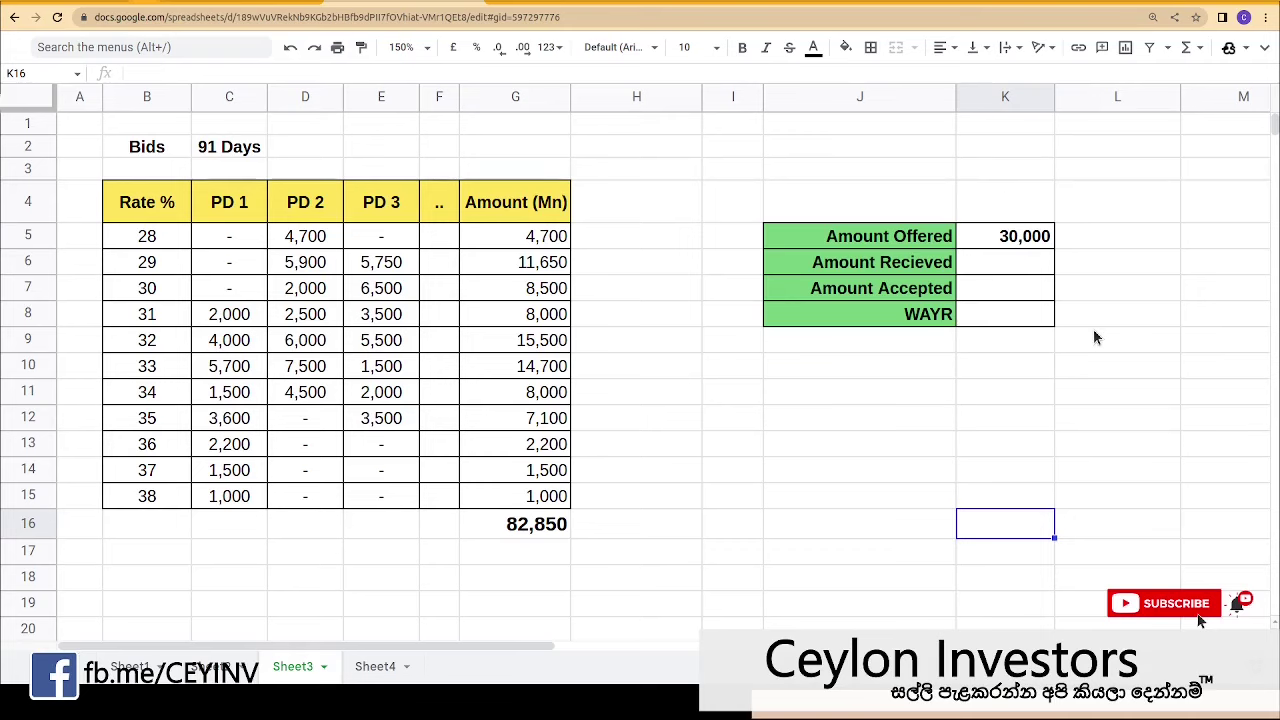
Step: Link the Amount Recieved value in K6 to the bid total in G16
left_click(732, 577)
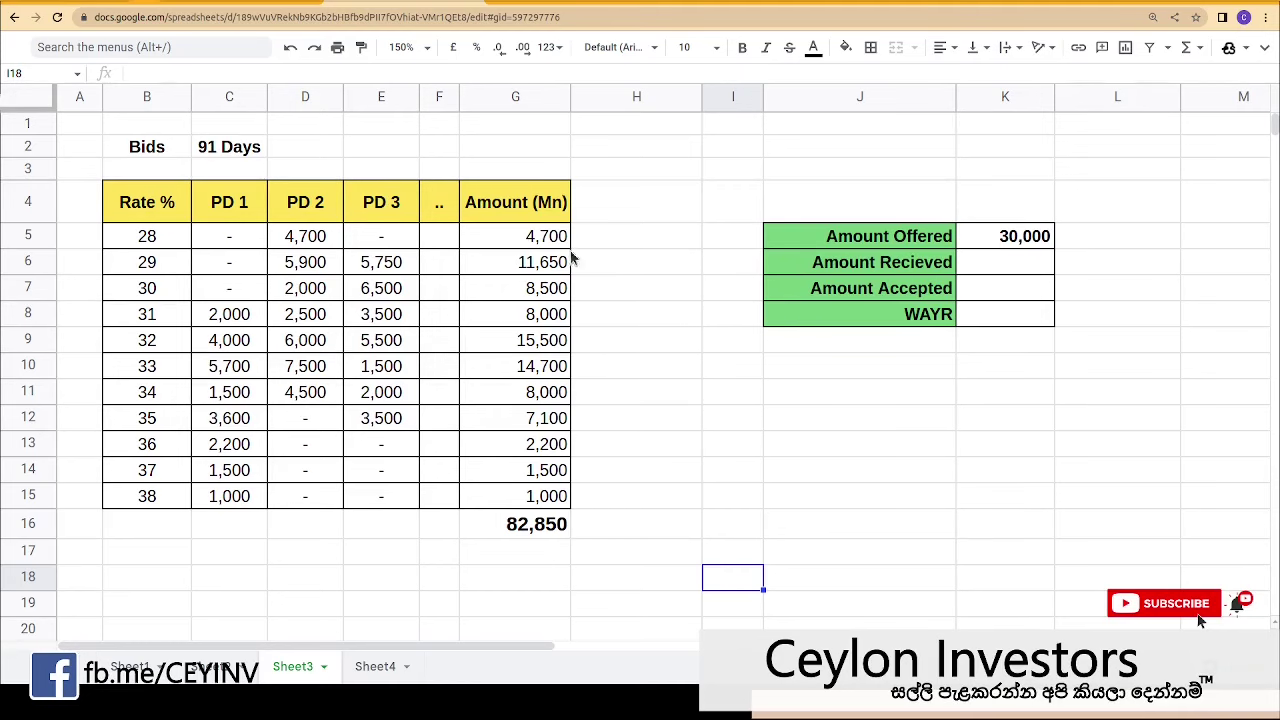
left_click_drag(549, 240, 554, 500)
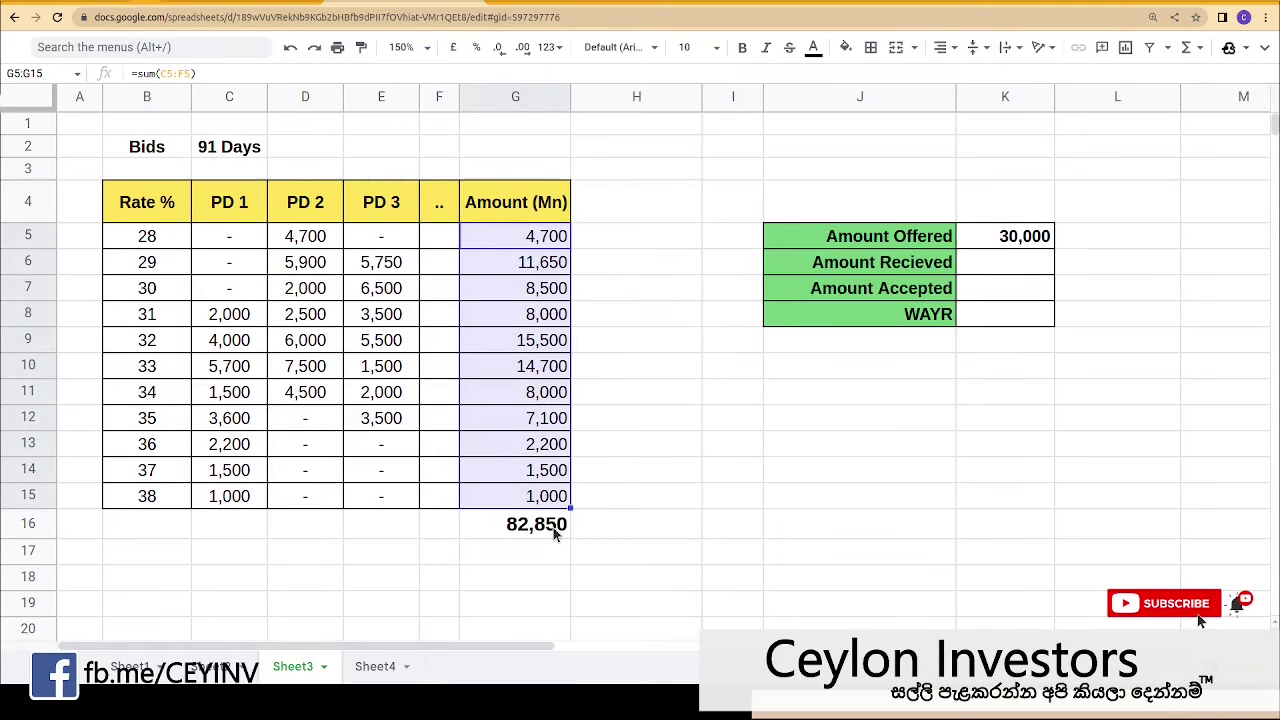
left_click(555, 528)
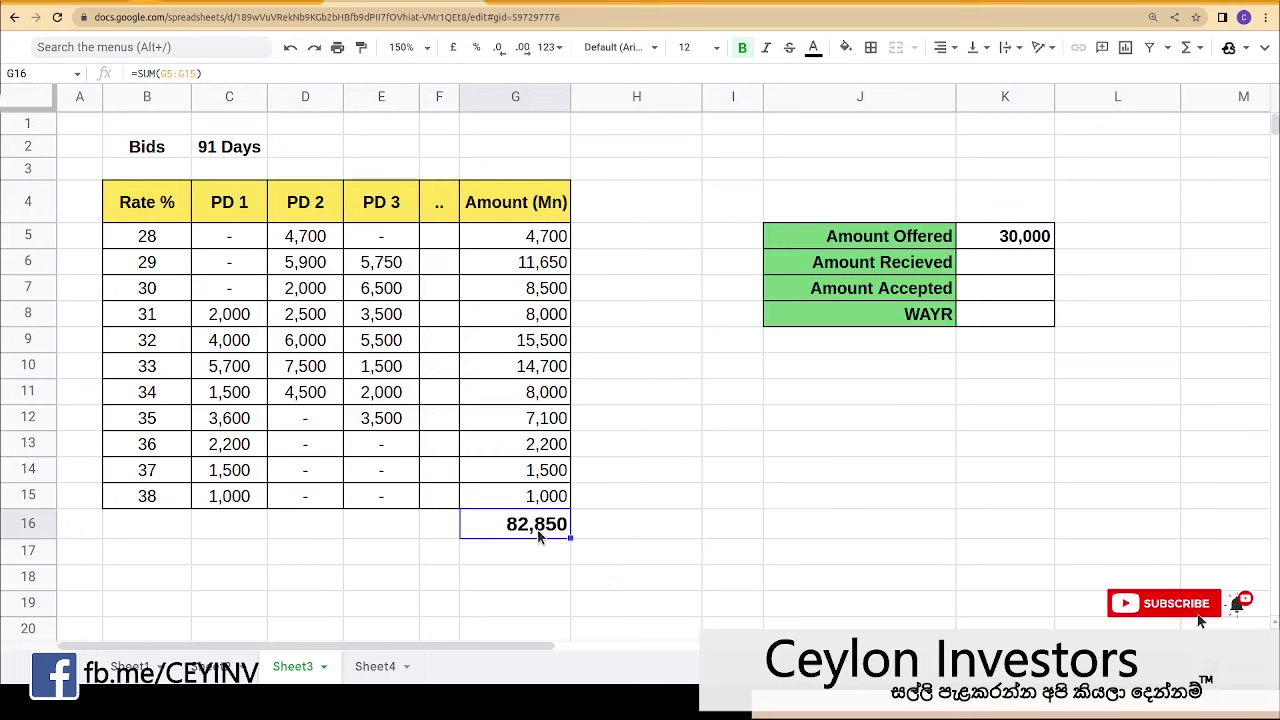
left_click(972, 265)
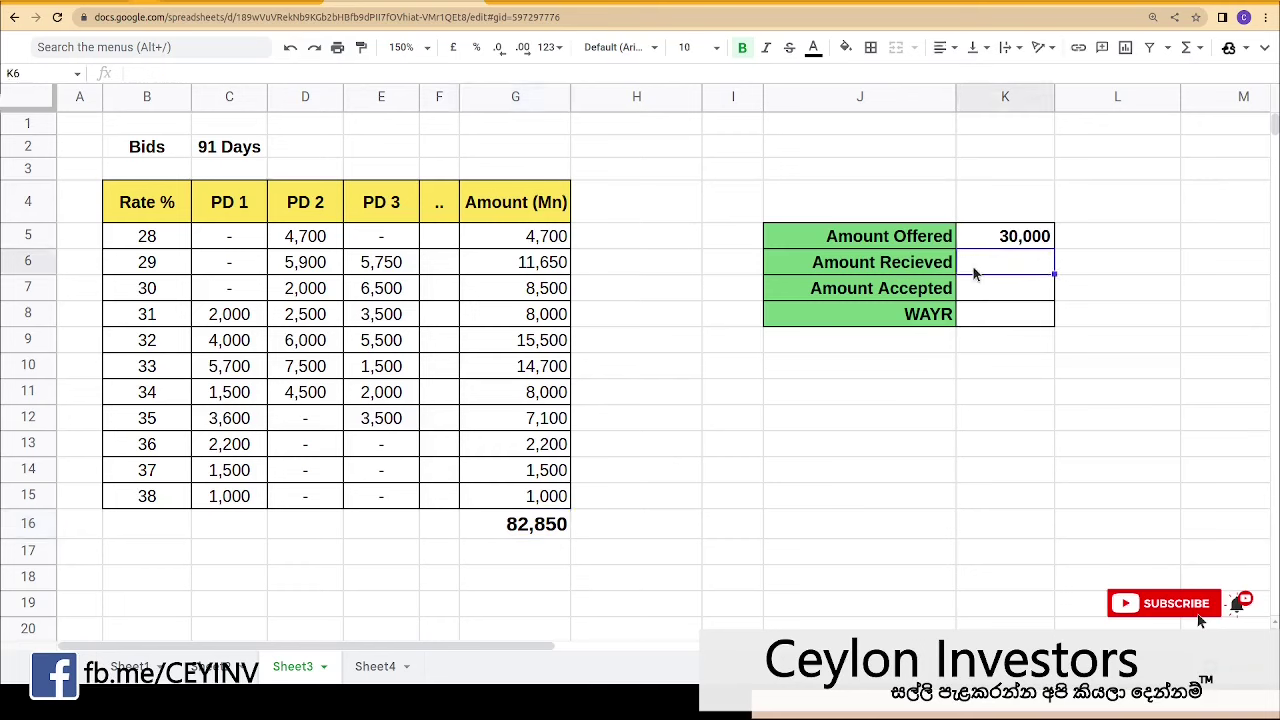
type("=")
left_click(527, 536)
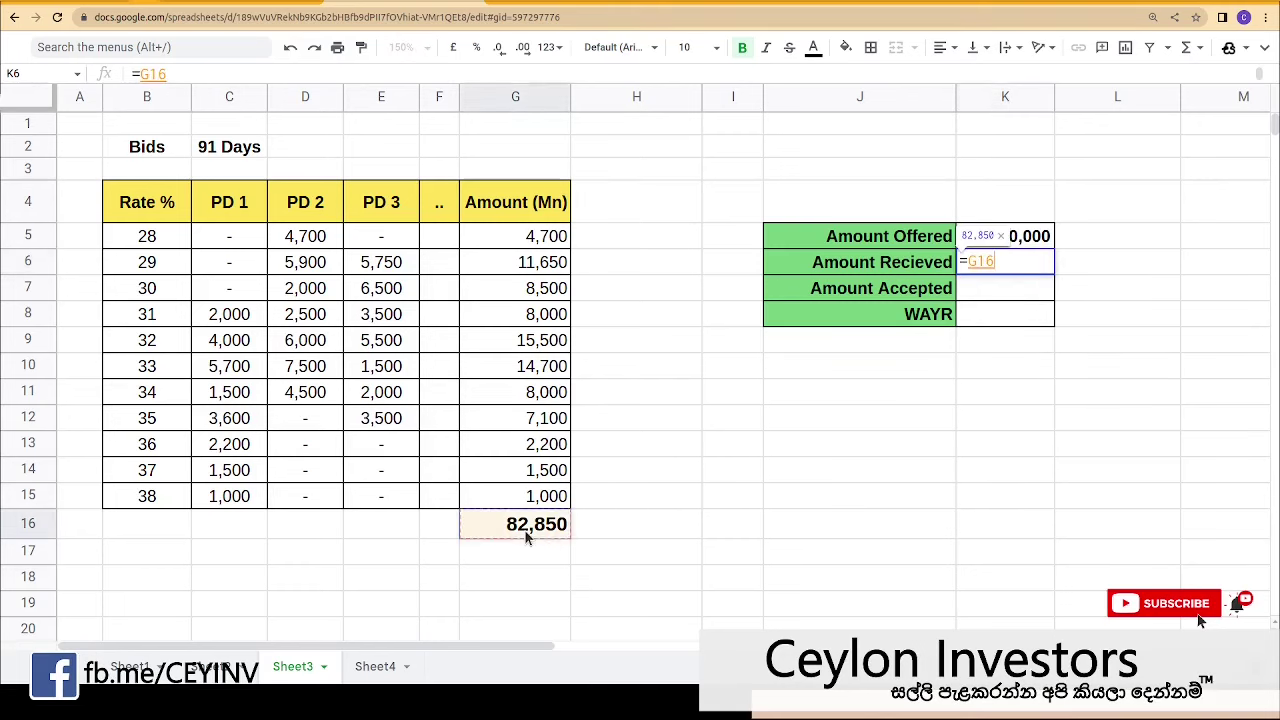
key("Return")
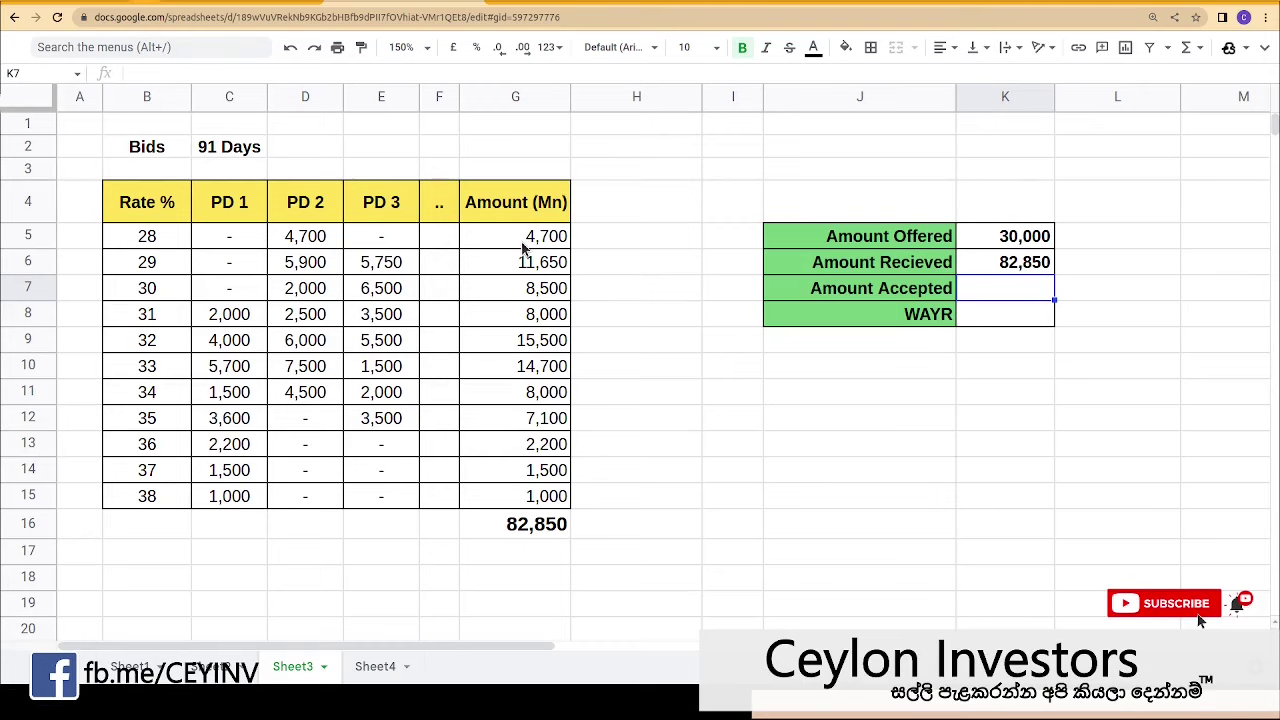
Step: Mark the 28 and 29 rate rows as accepted with A in column F and check their amounts in G5:G6
left_click(455, 246)
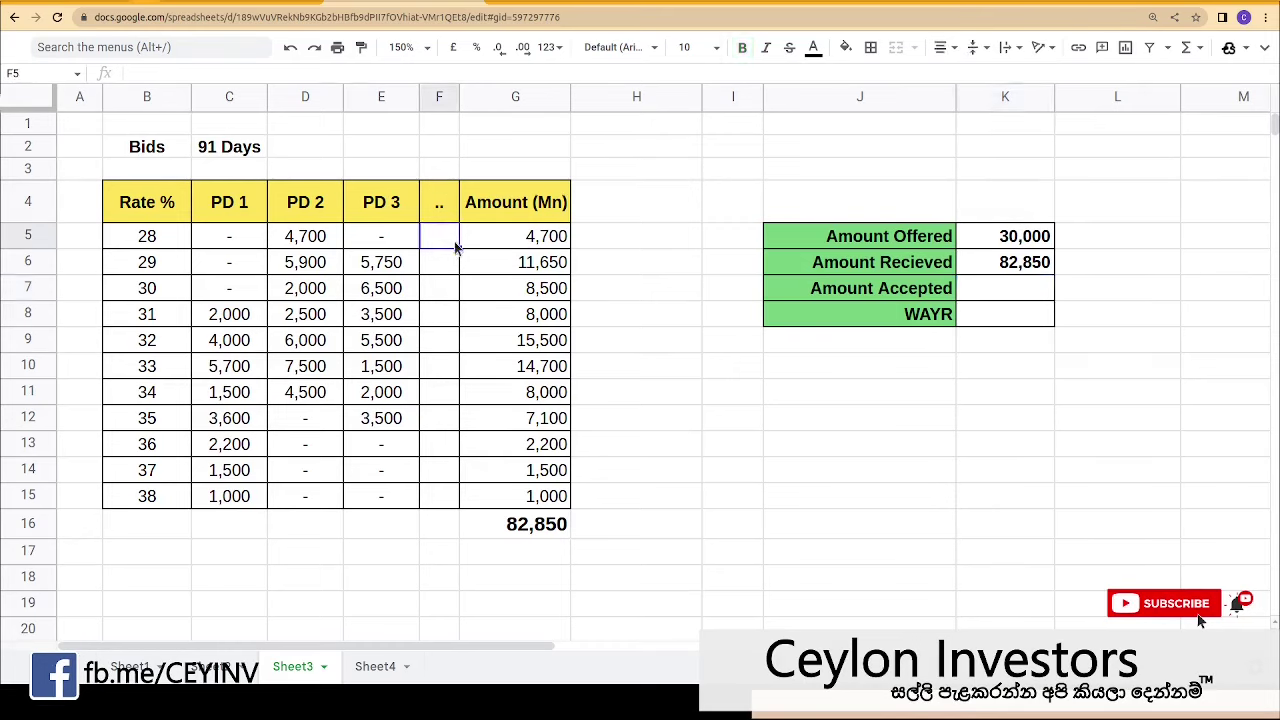
type("A")
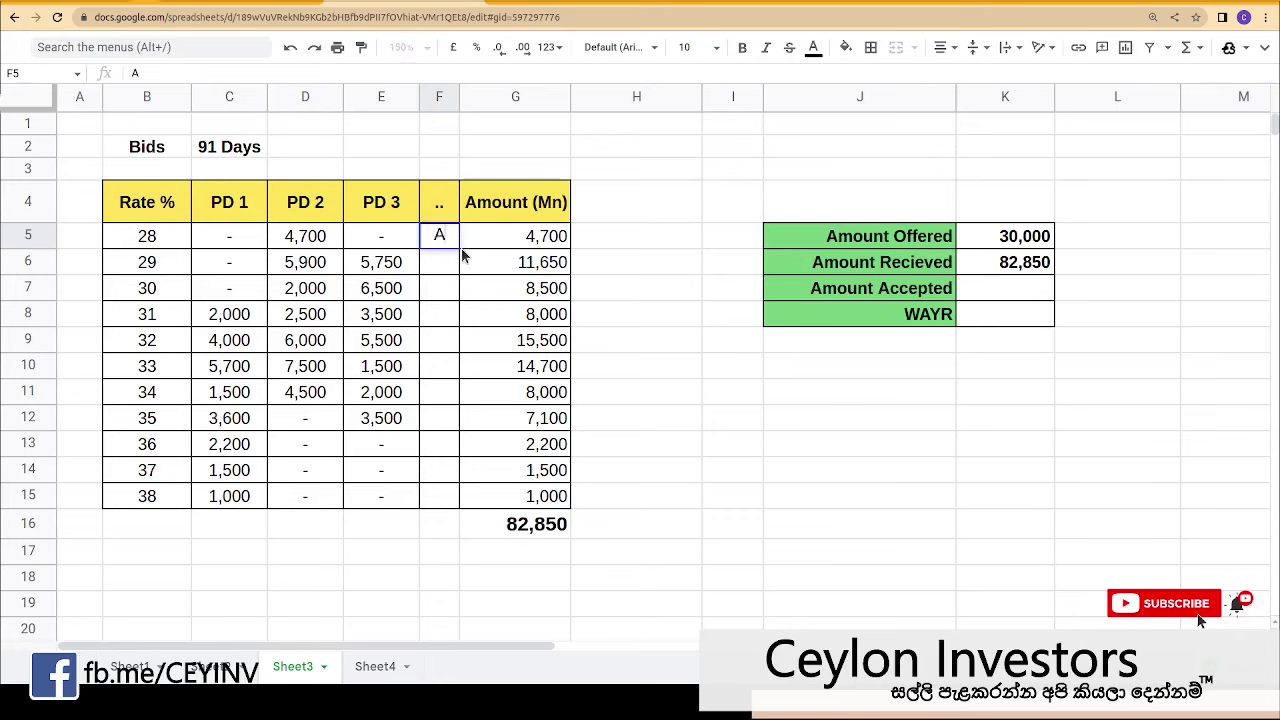
key("Return")
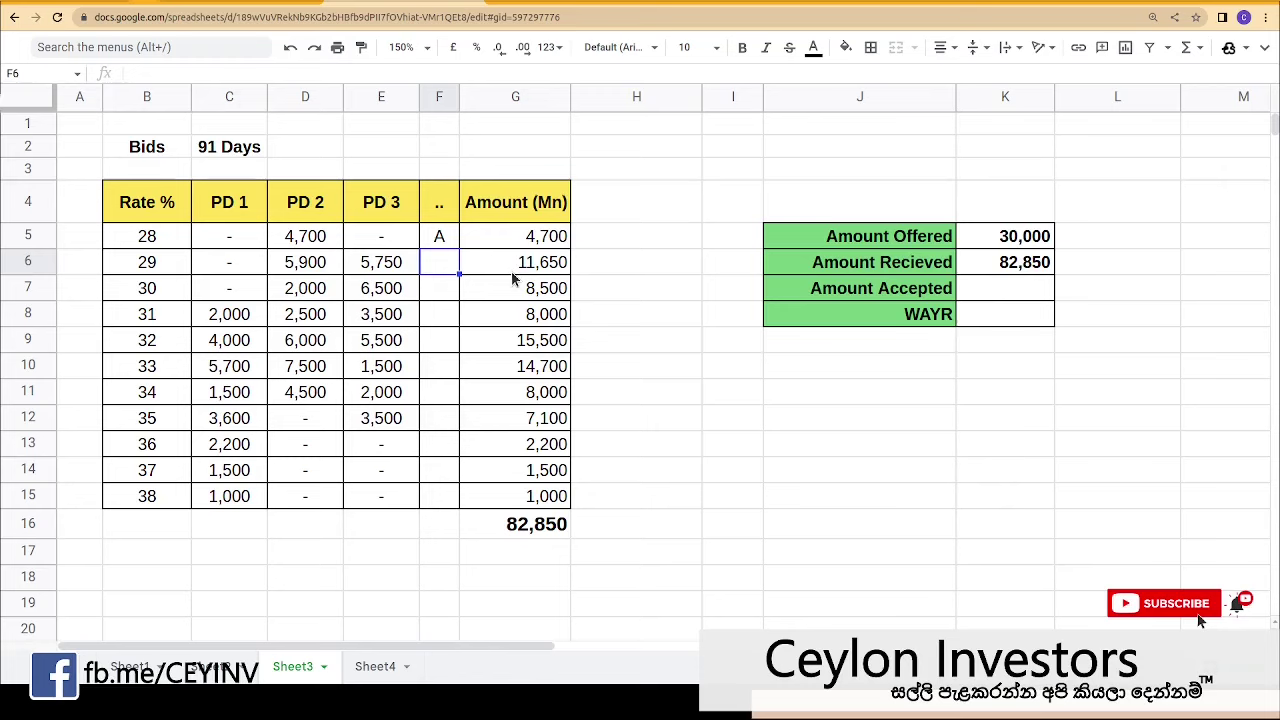
type("A")
key("Return")
left_click(494, 238)
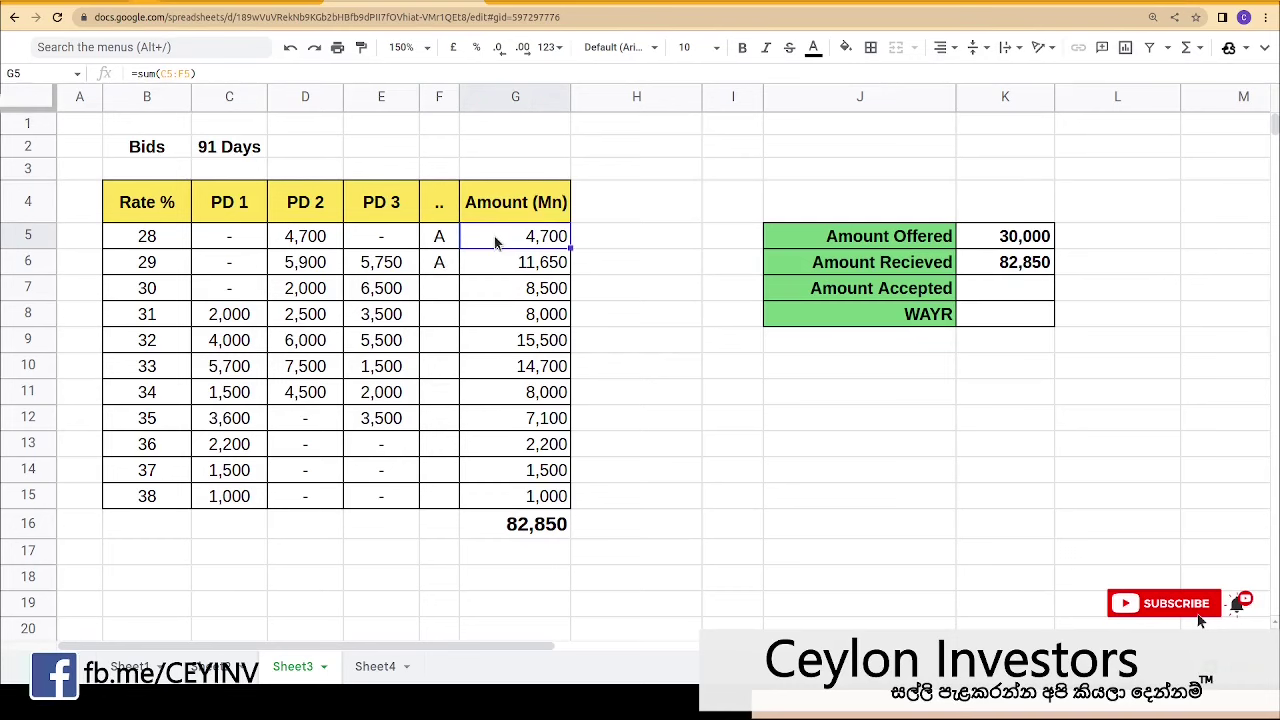
left_click(494, 264)
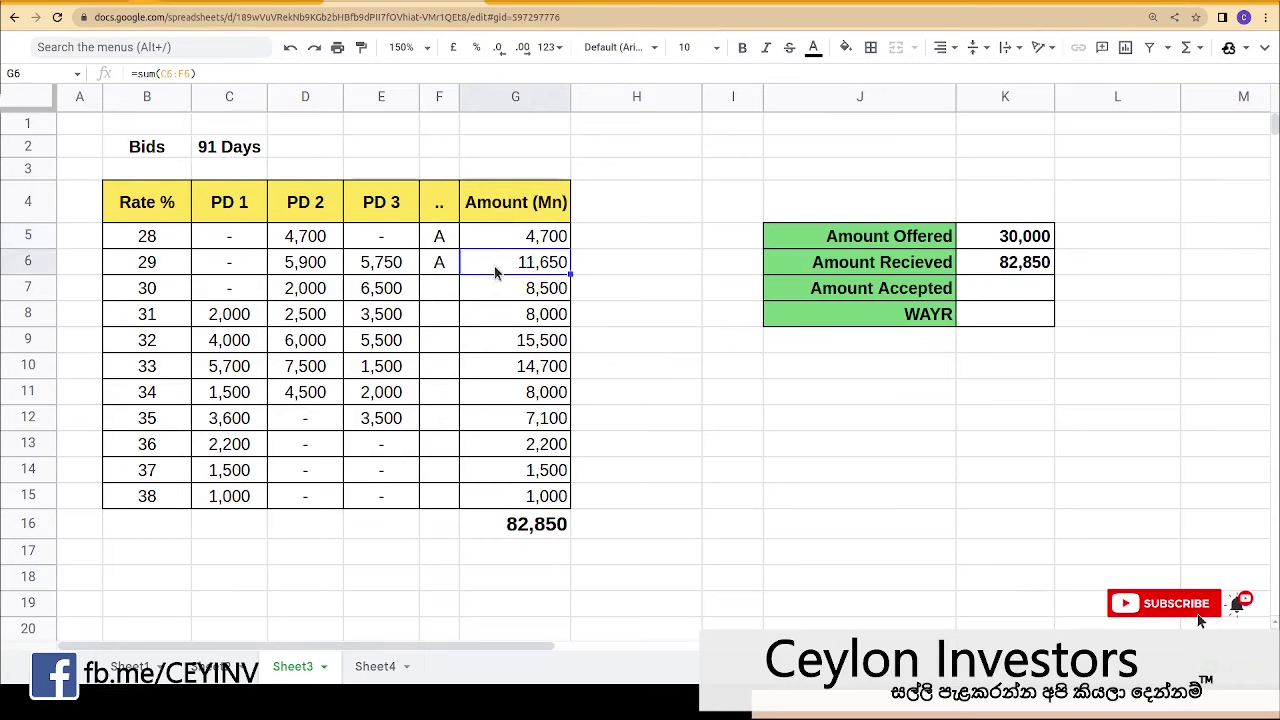
left_click_drag(516, 245, 512, 265)
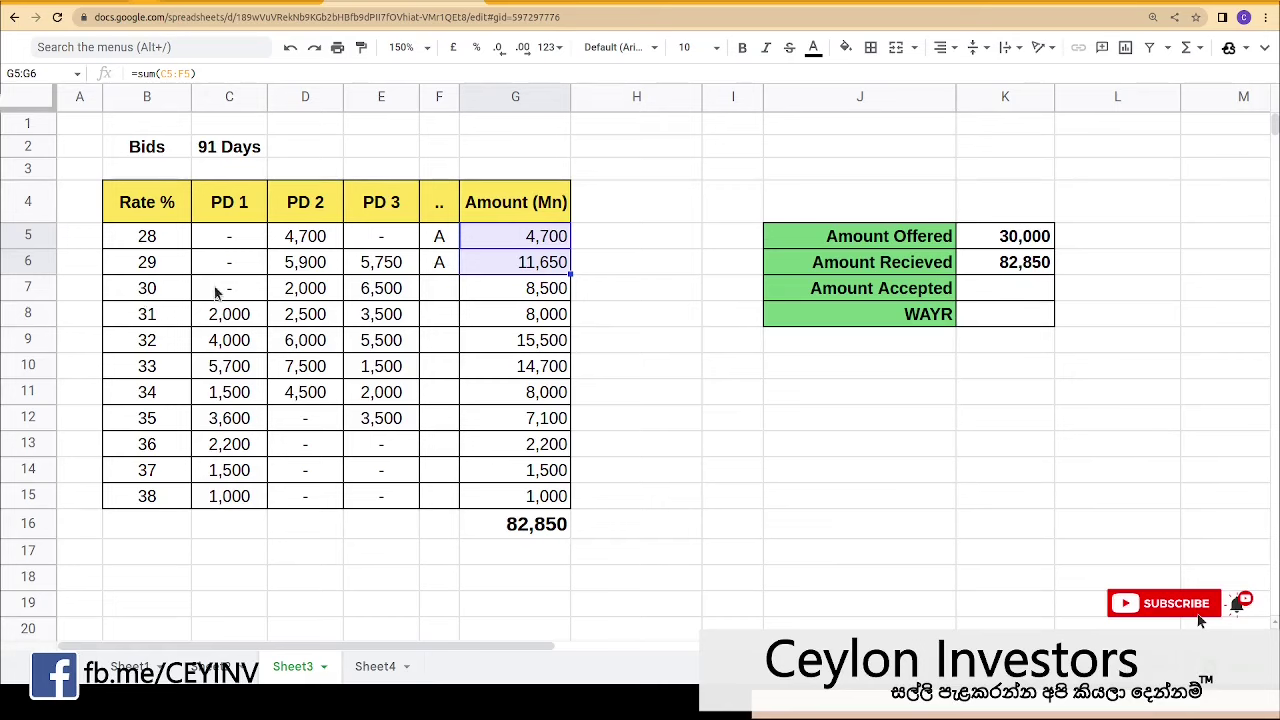
Step: Mark the 30 and 31 rate rows with A in column F and review the accepted amounts in G5:G8
left_click(447, 296)
type("A")
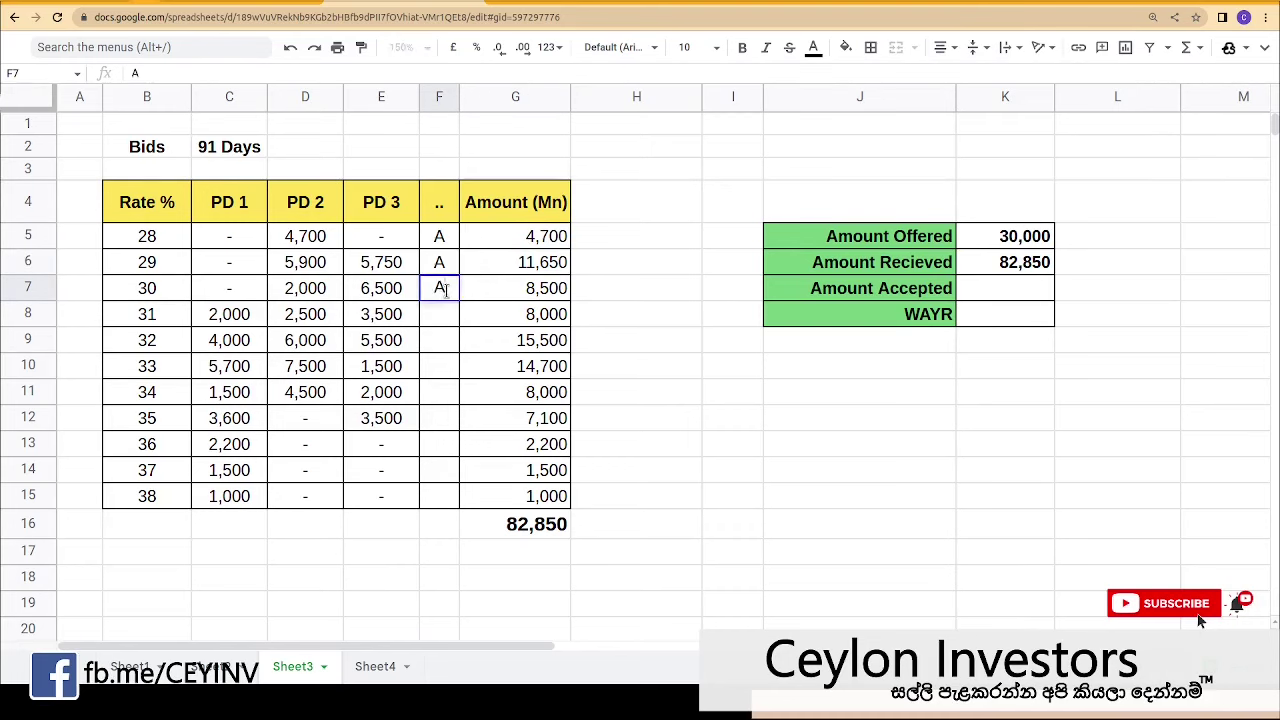
key("Return")
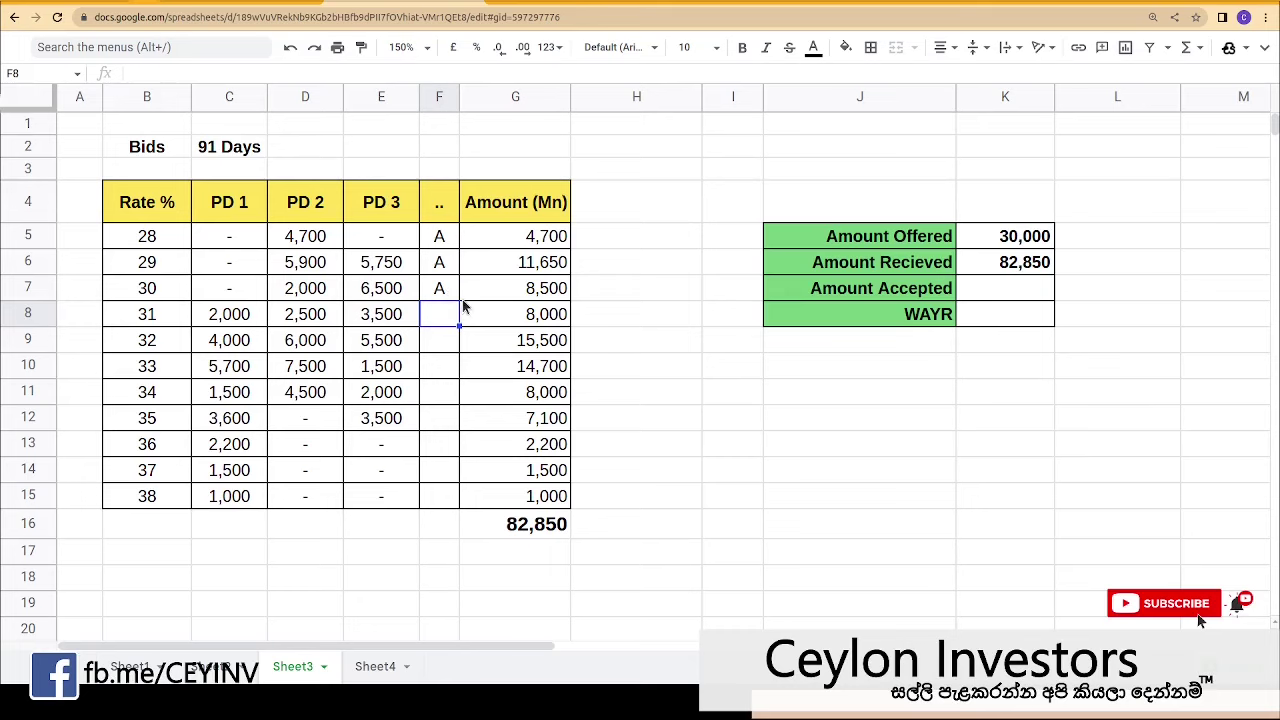
left_click_drag(527, 293, 527, 241)
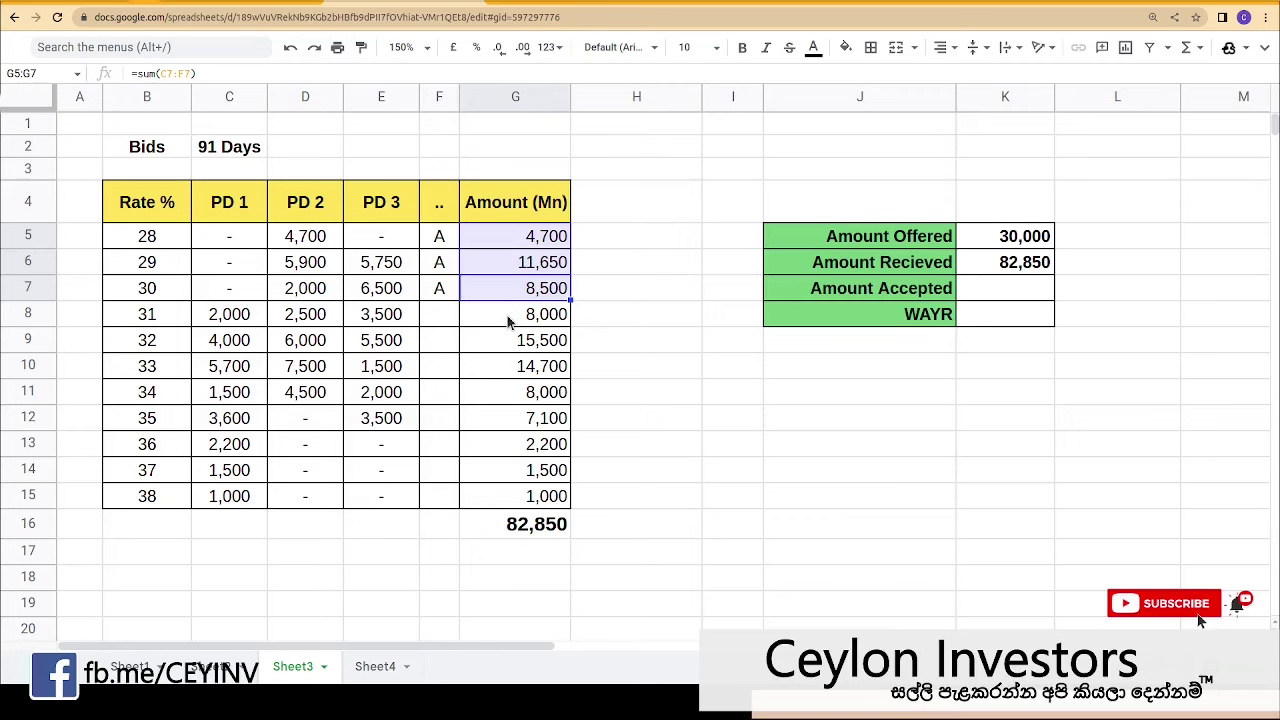
left_click(447, 323)
type("A")
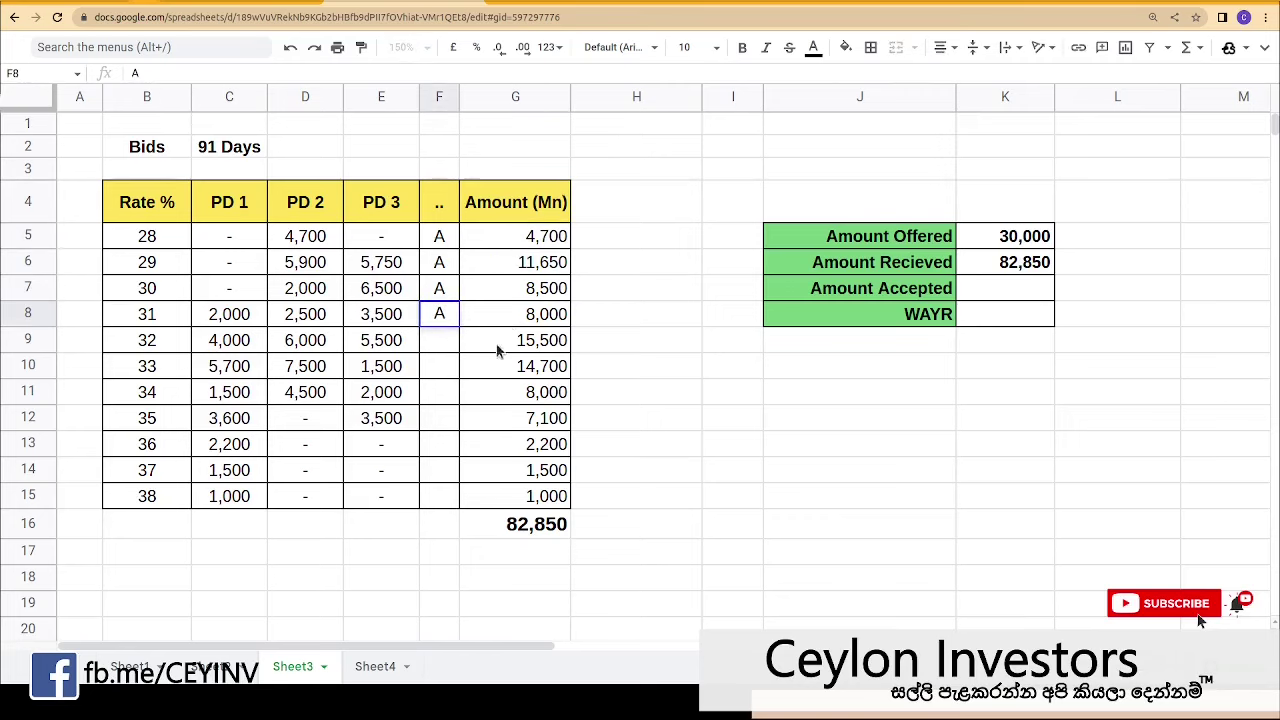
left_click(533, 320)
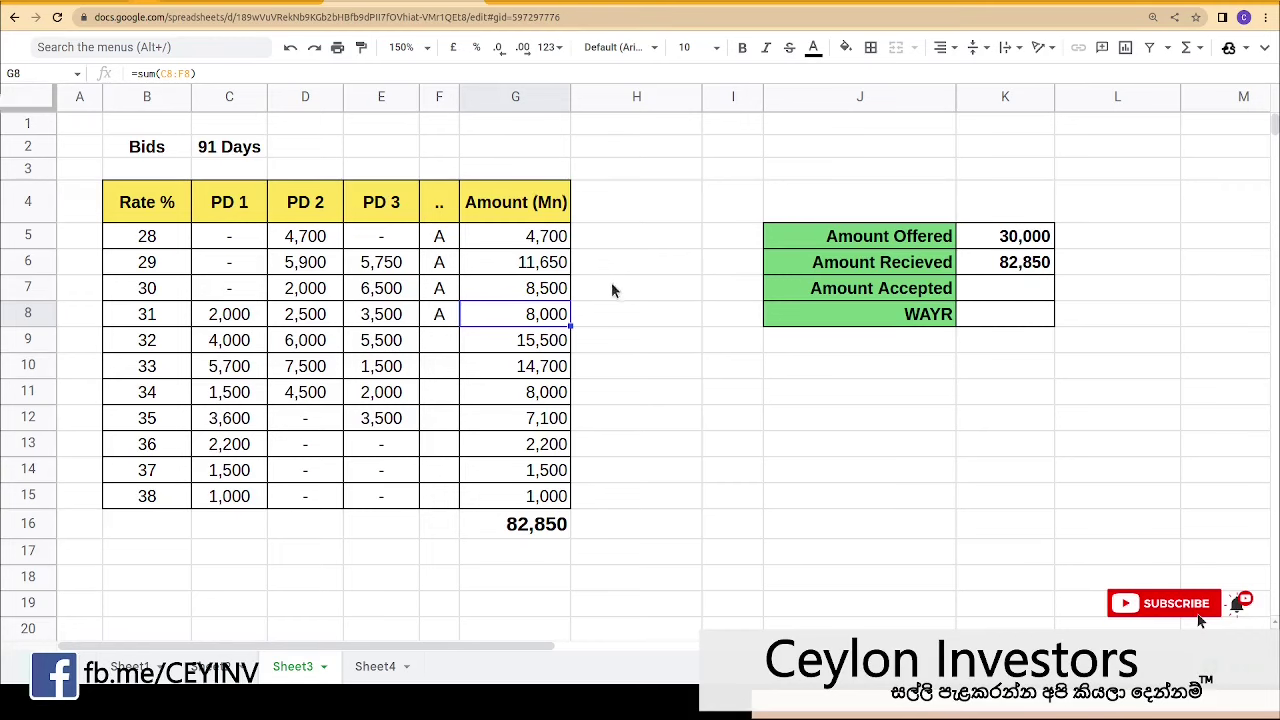
left_click_drag(528, 248, 524, 325)
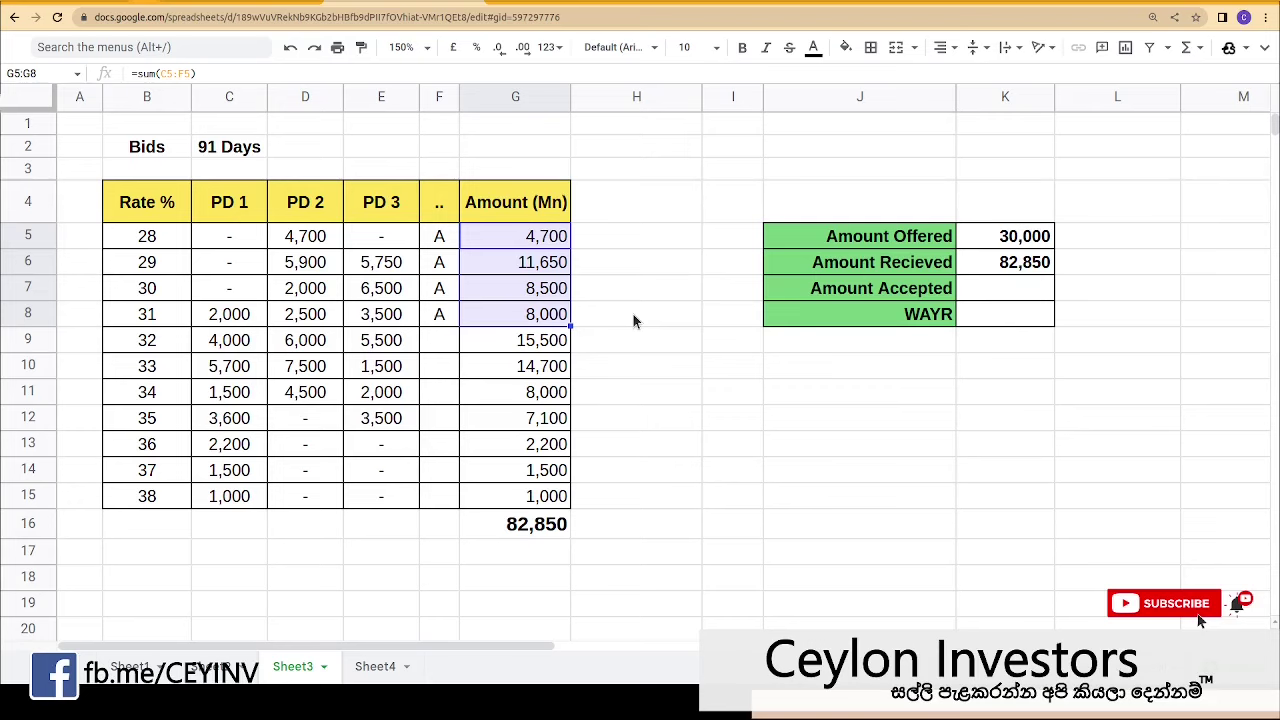
Step: Mark the 32 and 33 rate rows with A in column F and total G5:G10 as the Amount Accepted
left_click(443, 343)
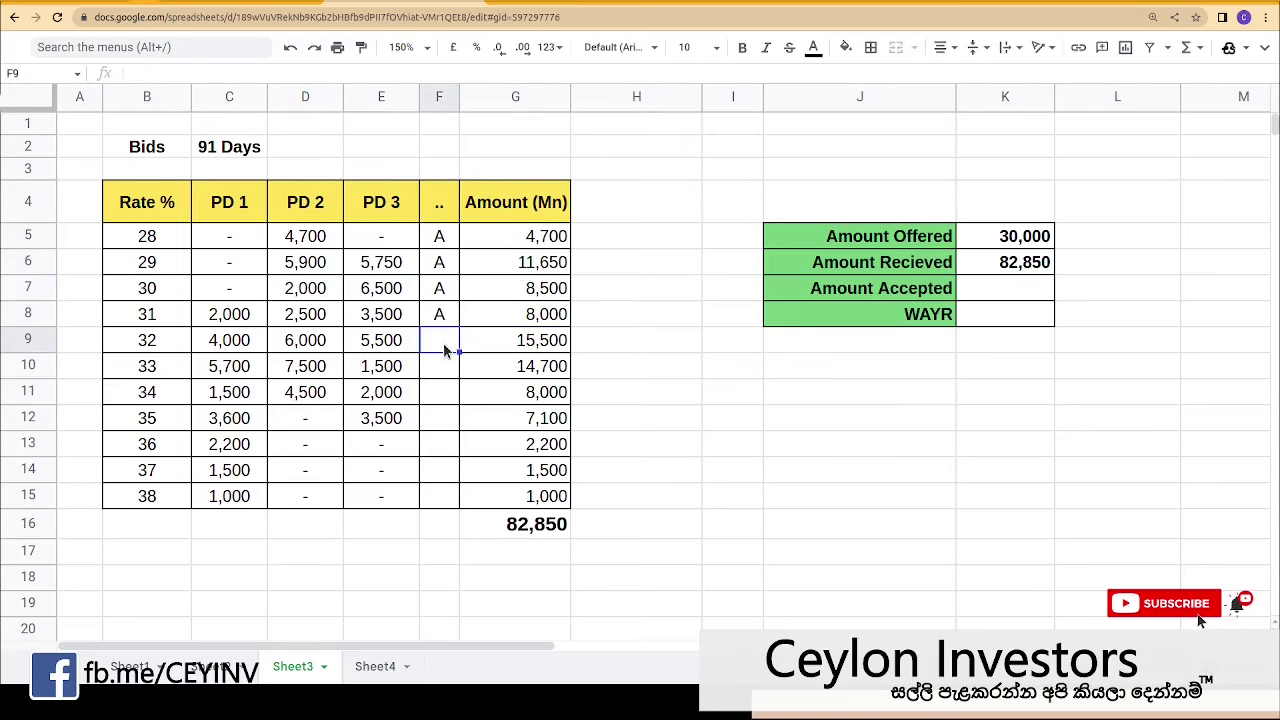
type("A")
left_click(433, 368)
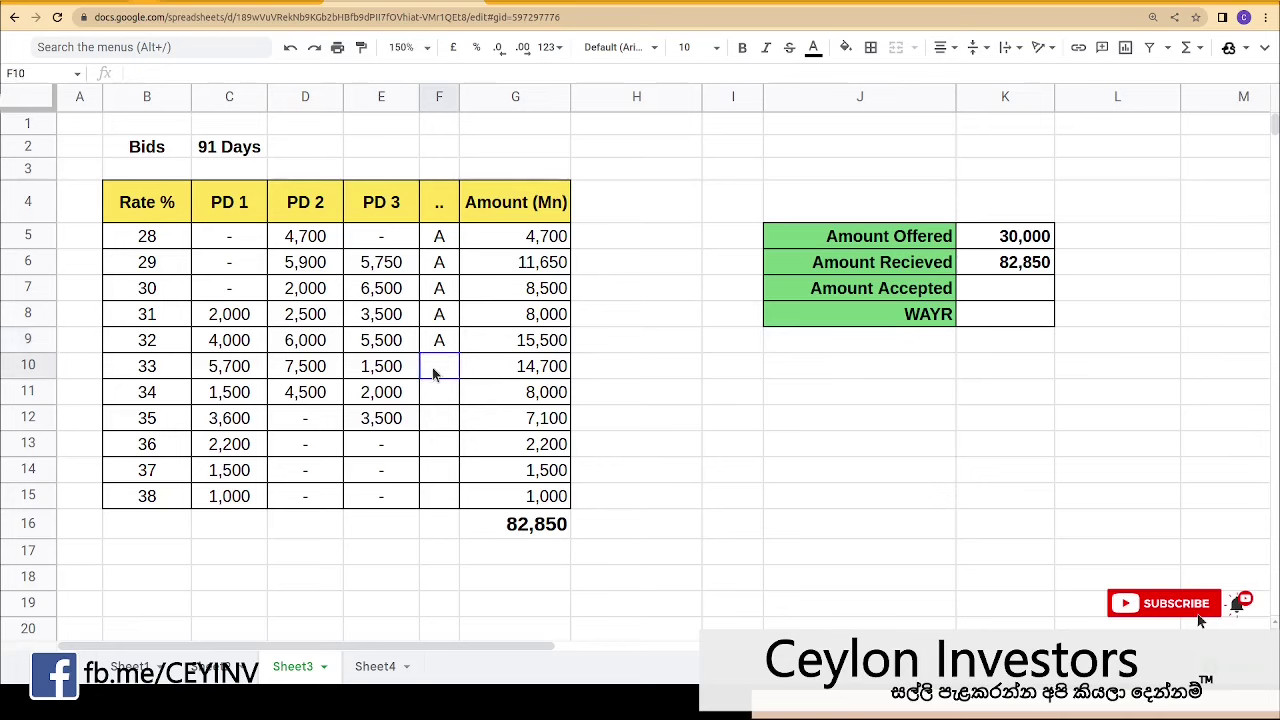
type("A")
left_click(688, 376)
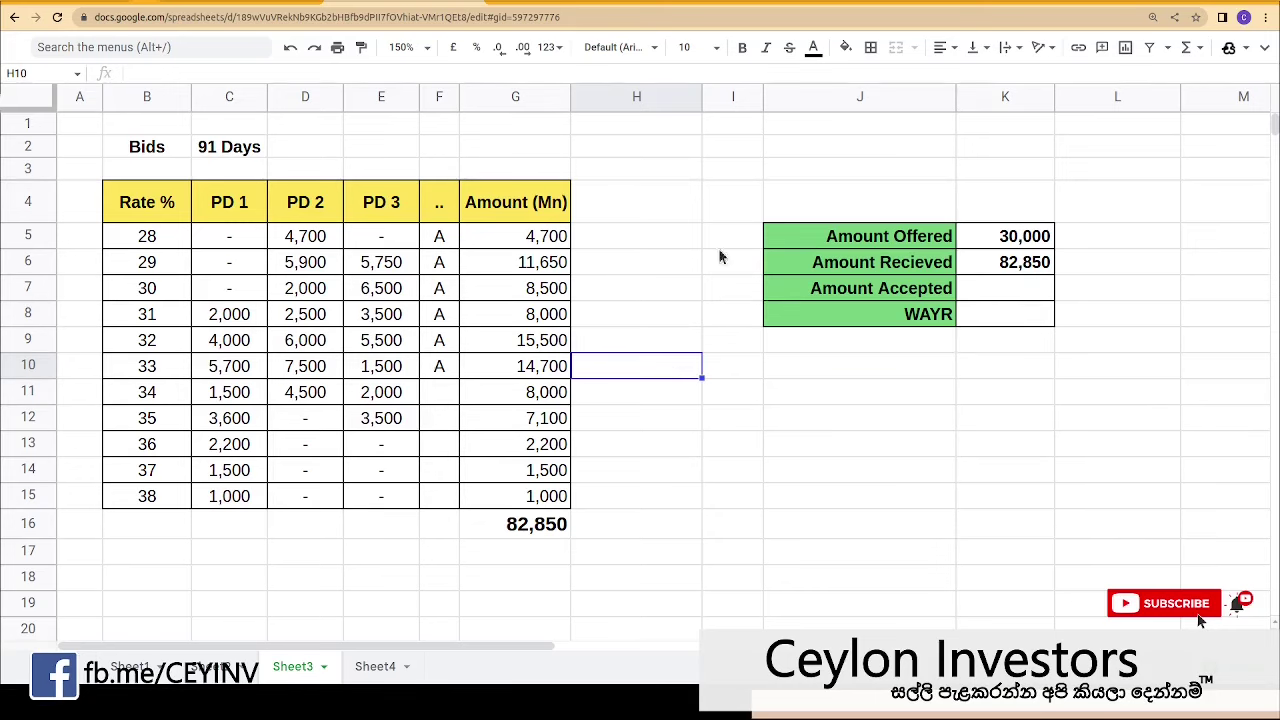
left_click_drag(545, 240, 541, 372)
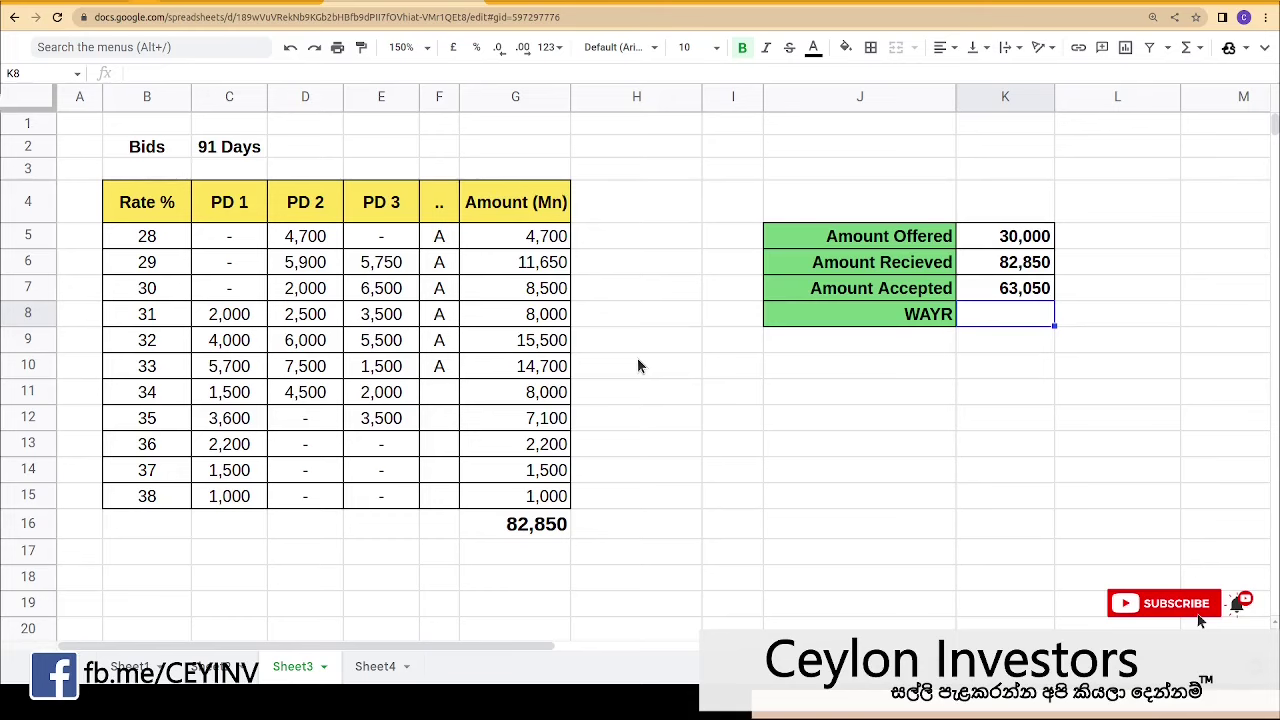
Step: Multiply rate by amount in H5 with =B5*G5 and accept the suggested auto-fill of the formula down column H
left_click(601, 245)
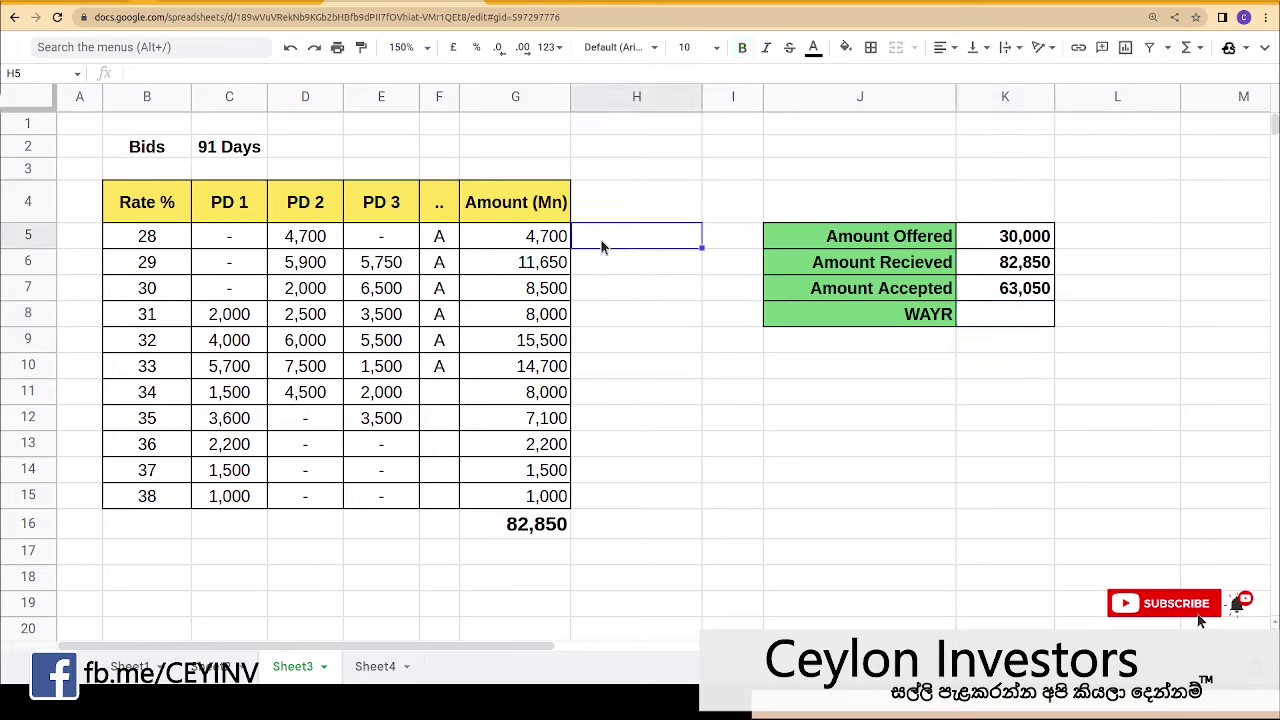
type("=")
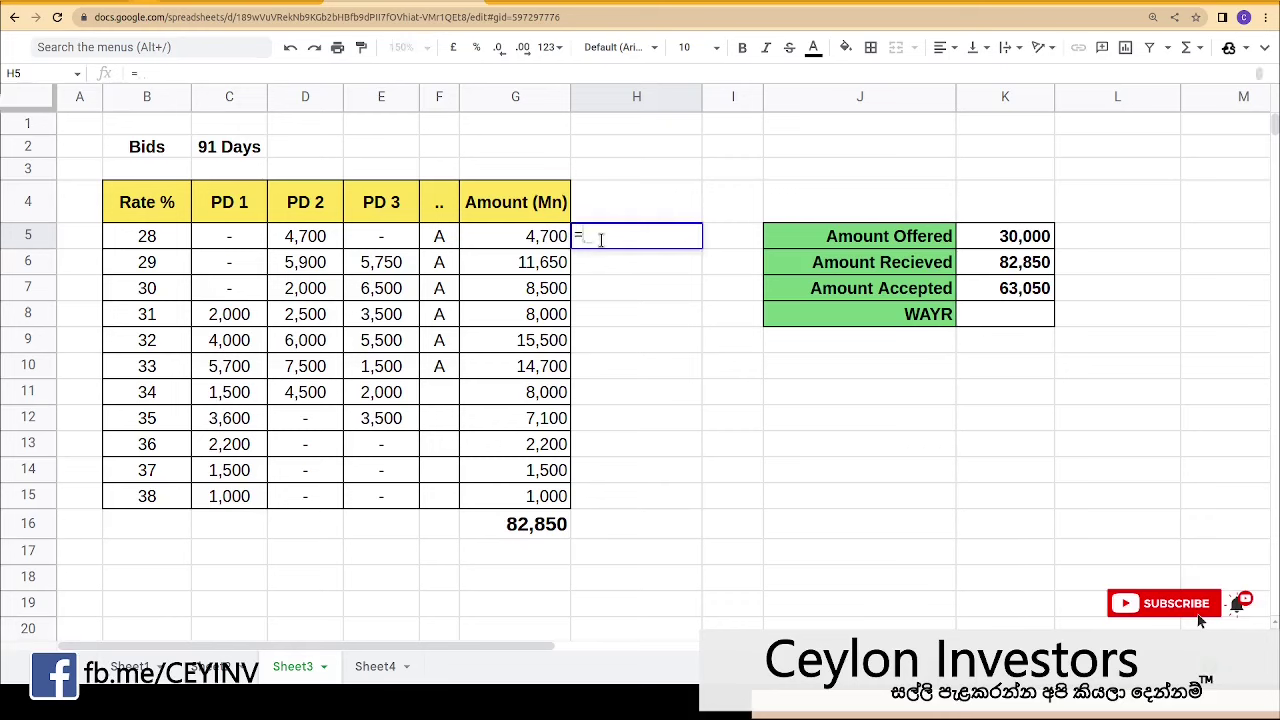
left_click(164, 242)
type("*")
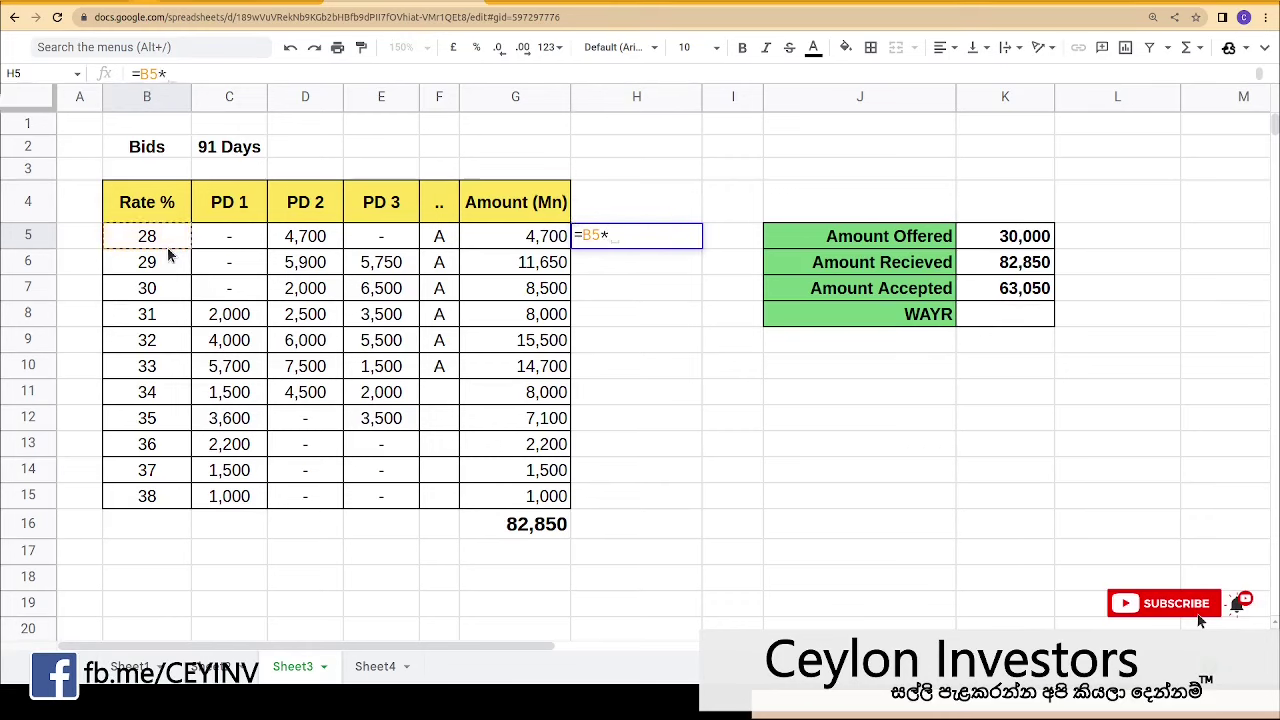
left_click(501, 240)
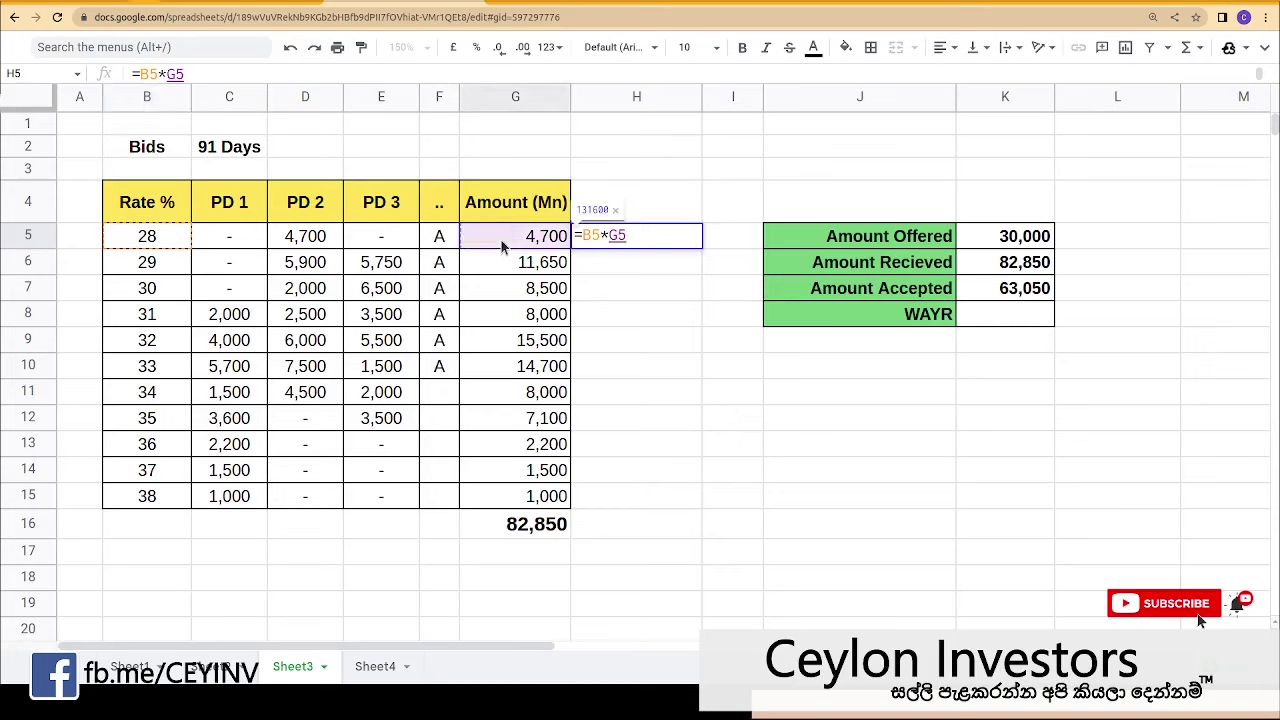
key("Return")
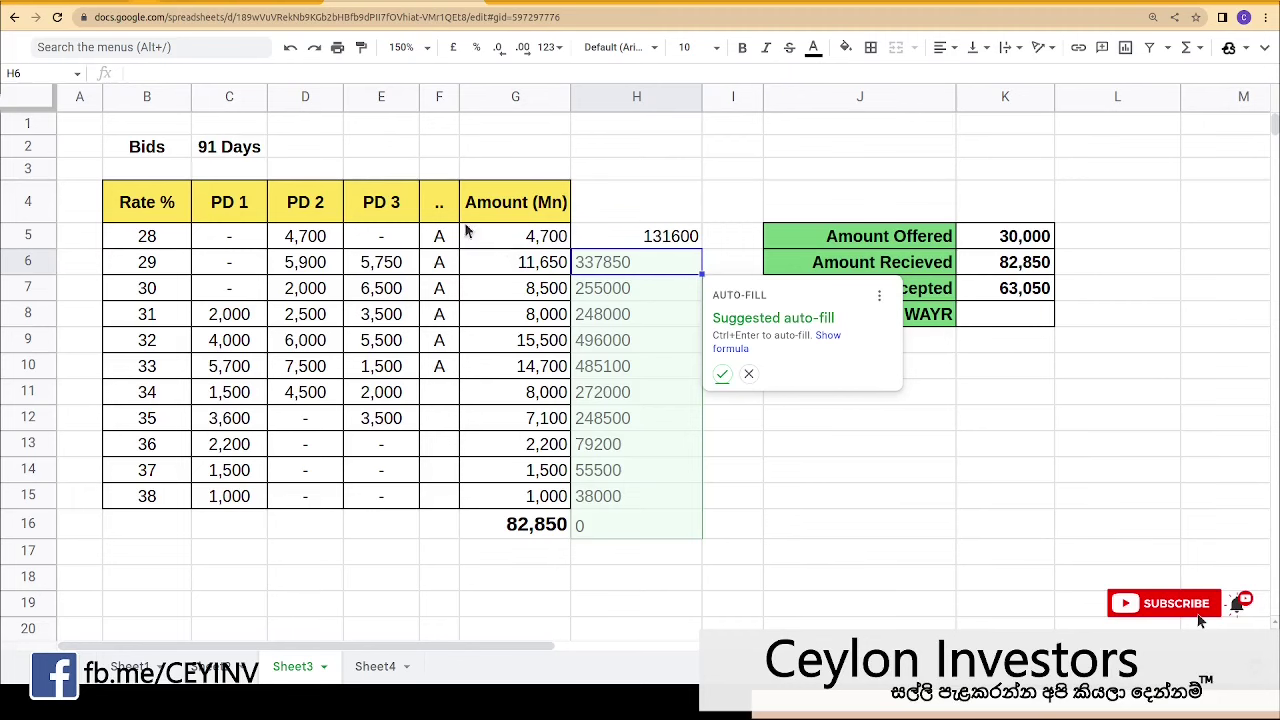
left_click(722, 374)
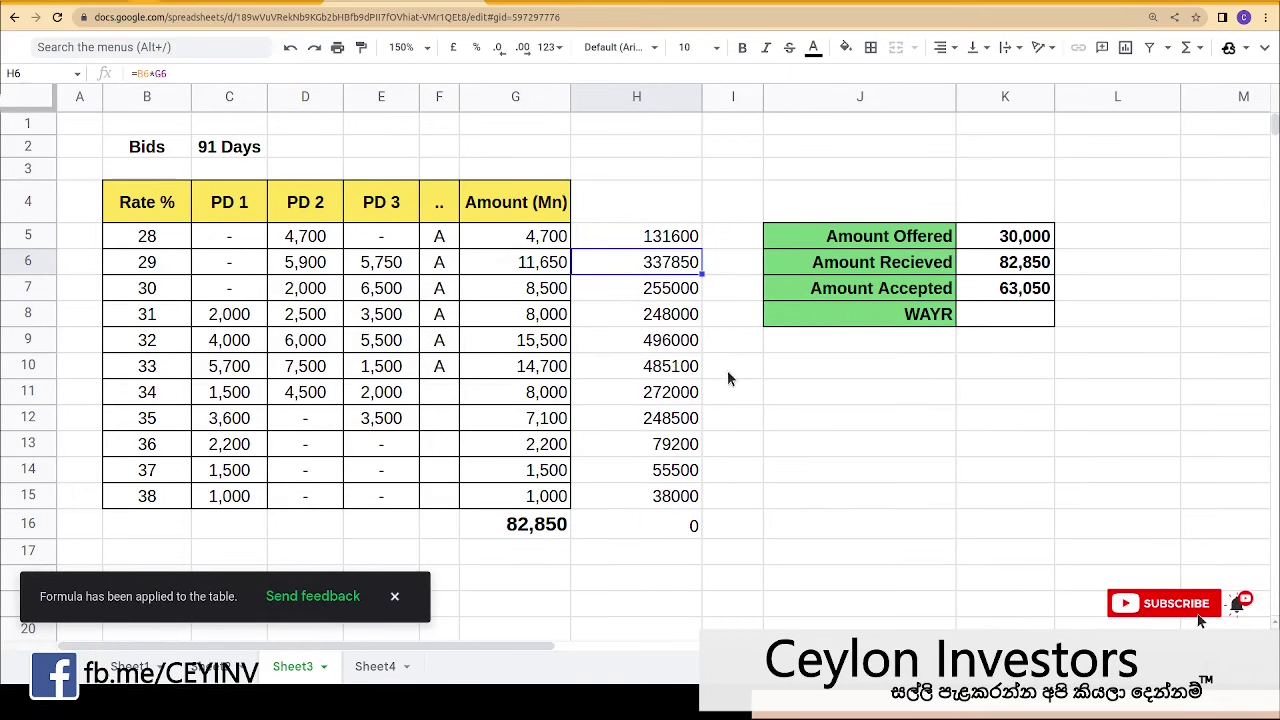
Step: Clear the products of the unaccepted bids in H11:H15 and review the remaining ones in H5:H10
left_click_drag(617, 398, 621, 495)
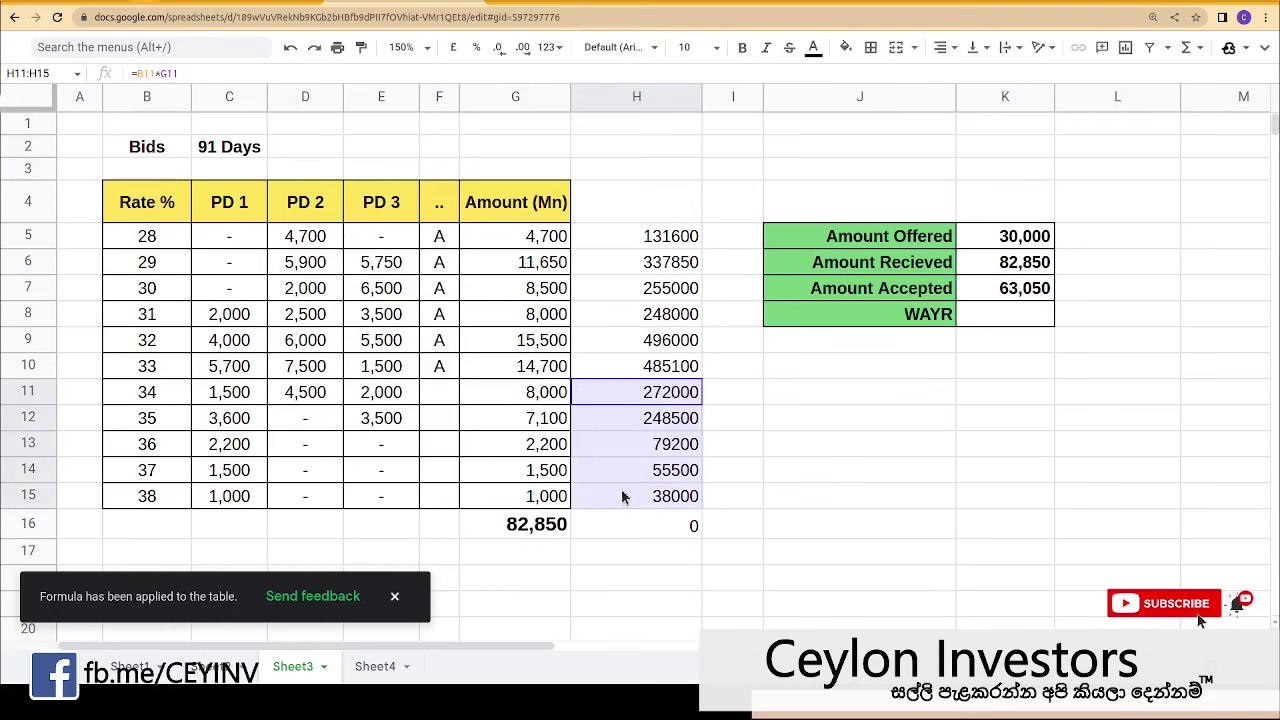
key("Delete")
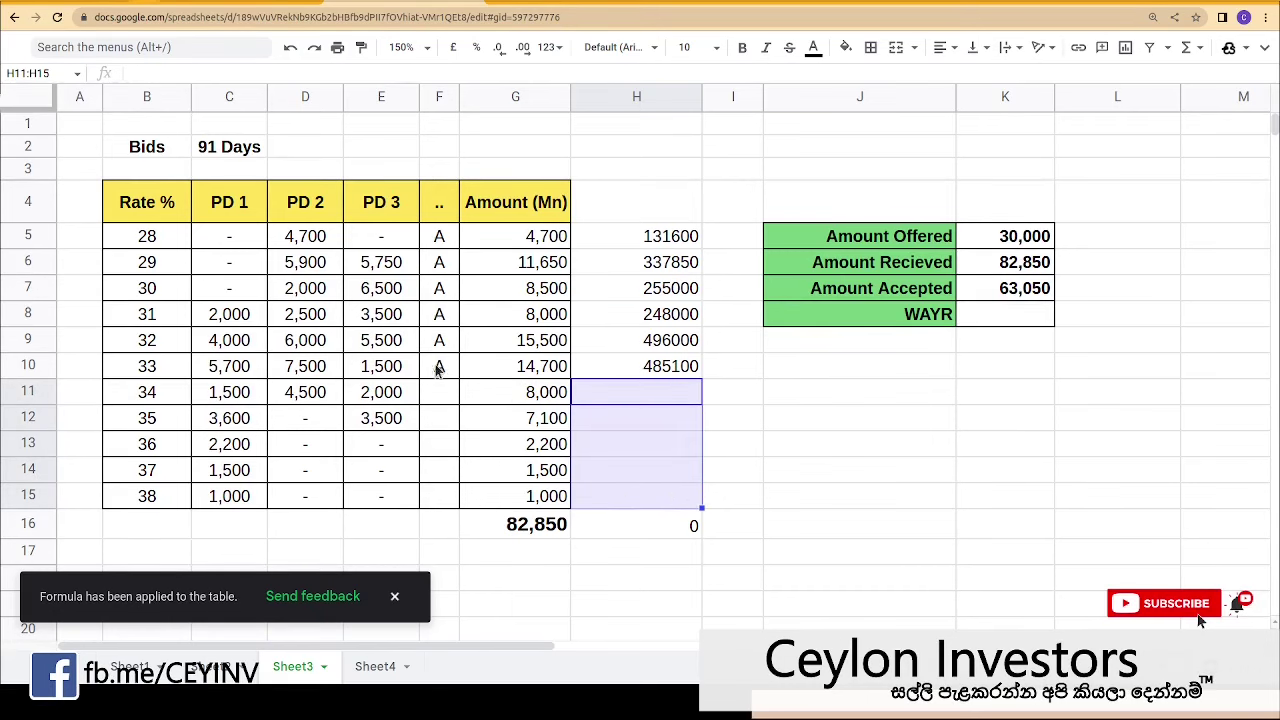
left_click(629, 471)
left_click_drag(660, 237, 655, 366)
left_click_drag(533, 236, 577, 320)
left_click_drag(663, 236, 658, 370)
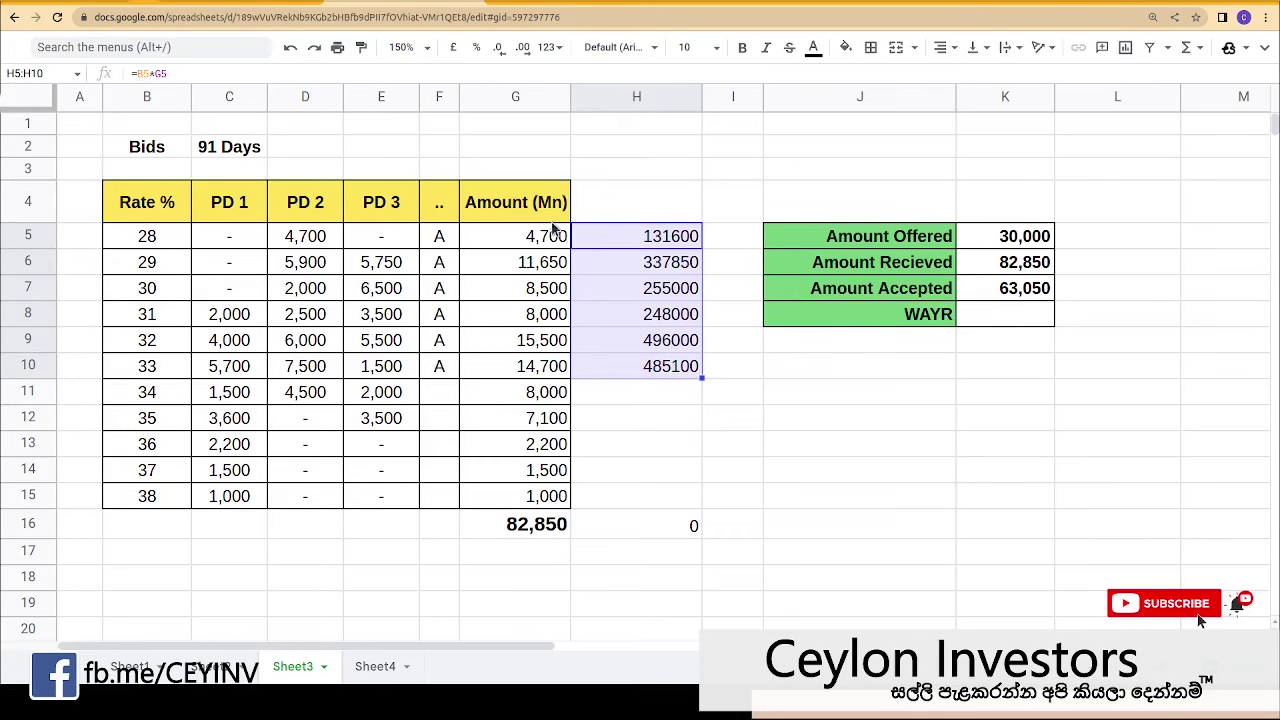
Step: Calculate the WAYR in K8 with the formula =sum(H5:H10)/sum(G5:G10)
left_click(975, 315)
type("=")
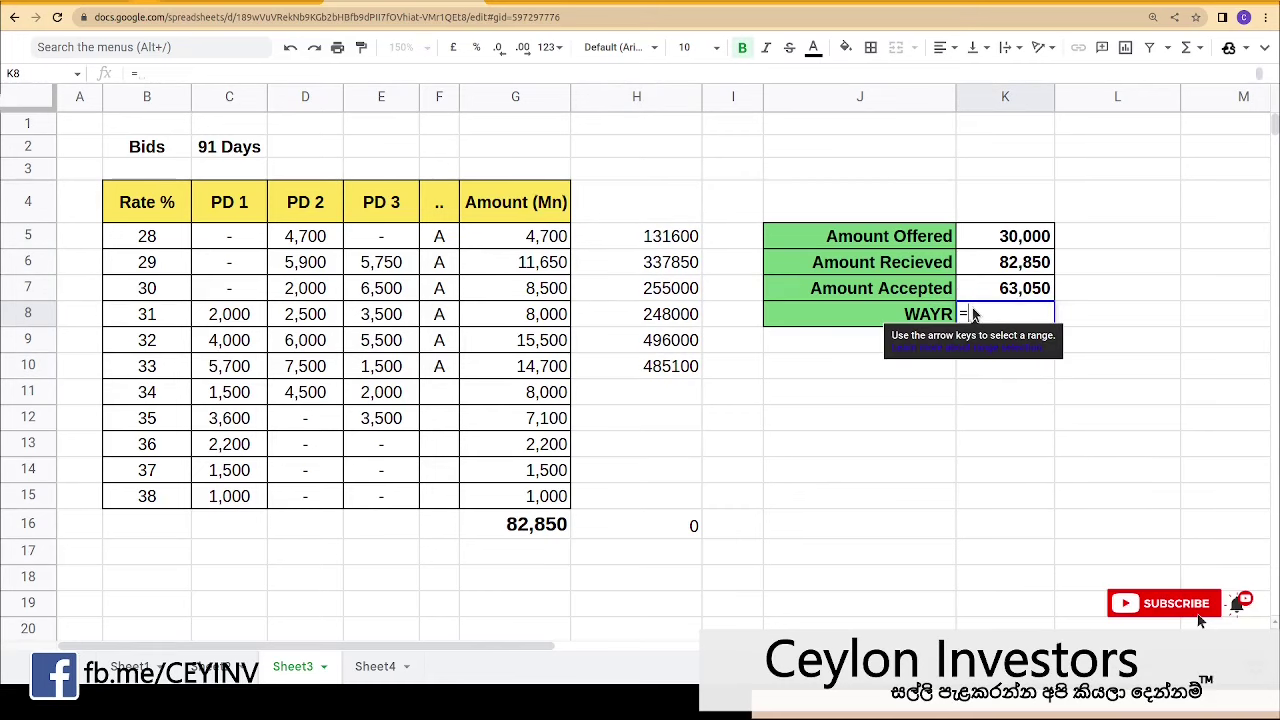
type("sum(")
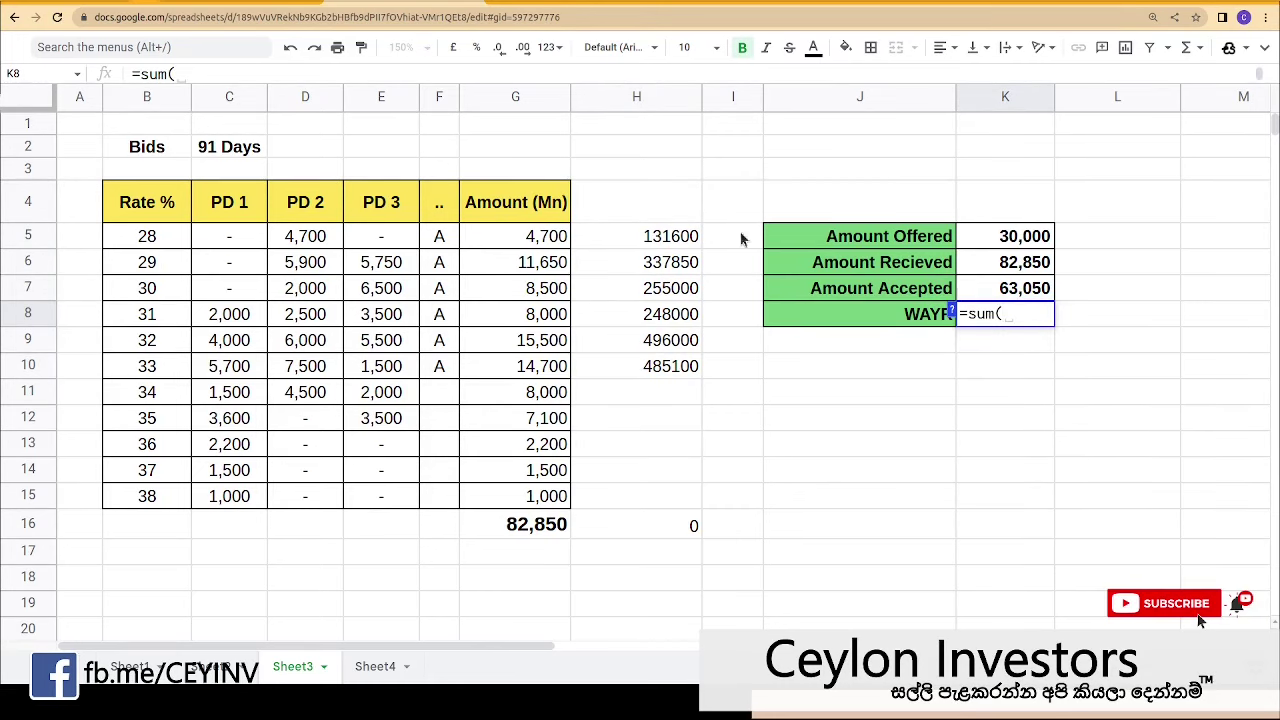
left_click_drag(660, 235, 668, 375)
type("/")
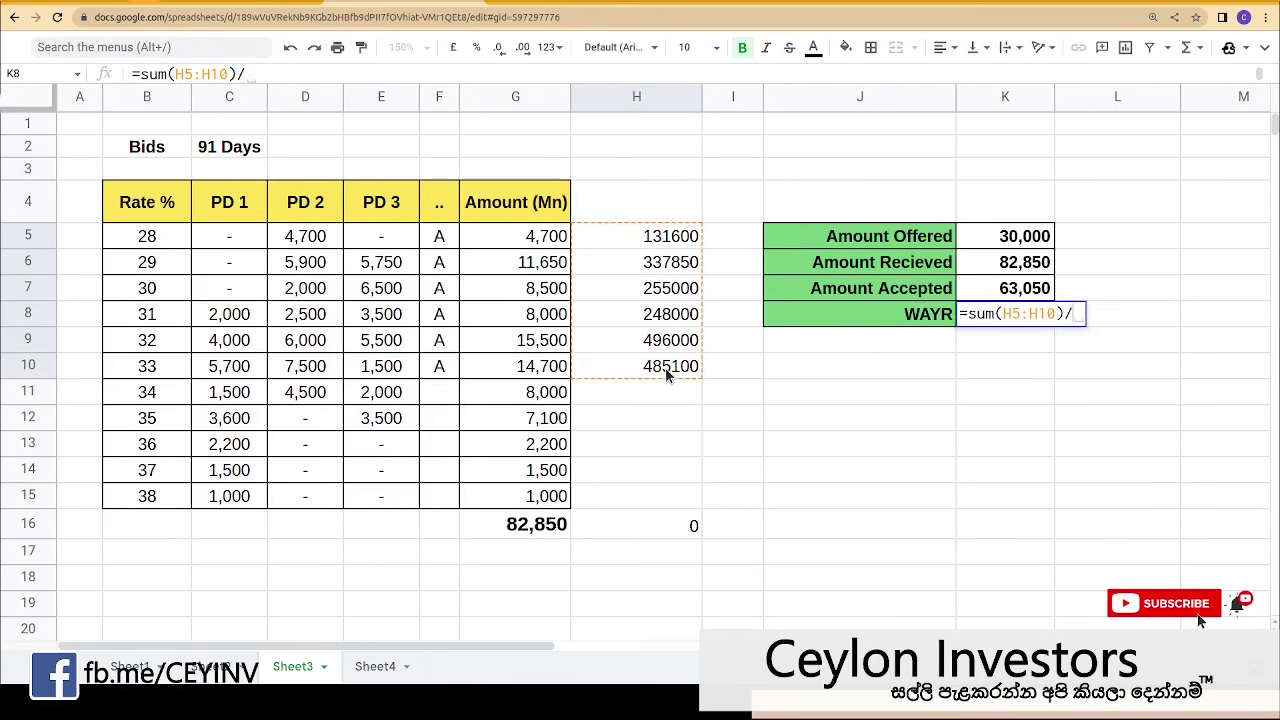
type("sum(")
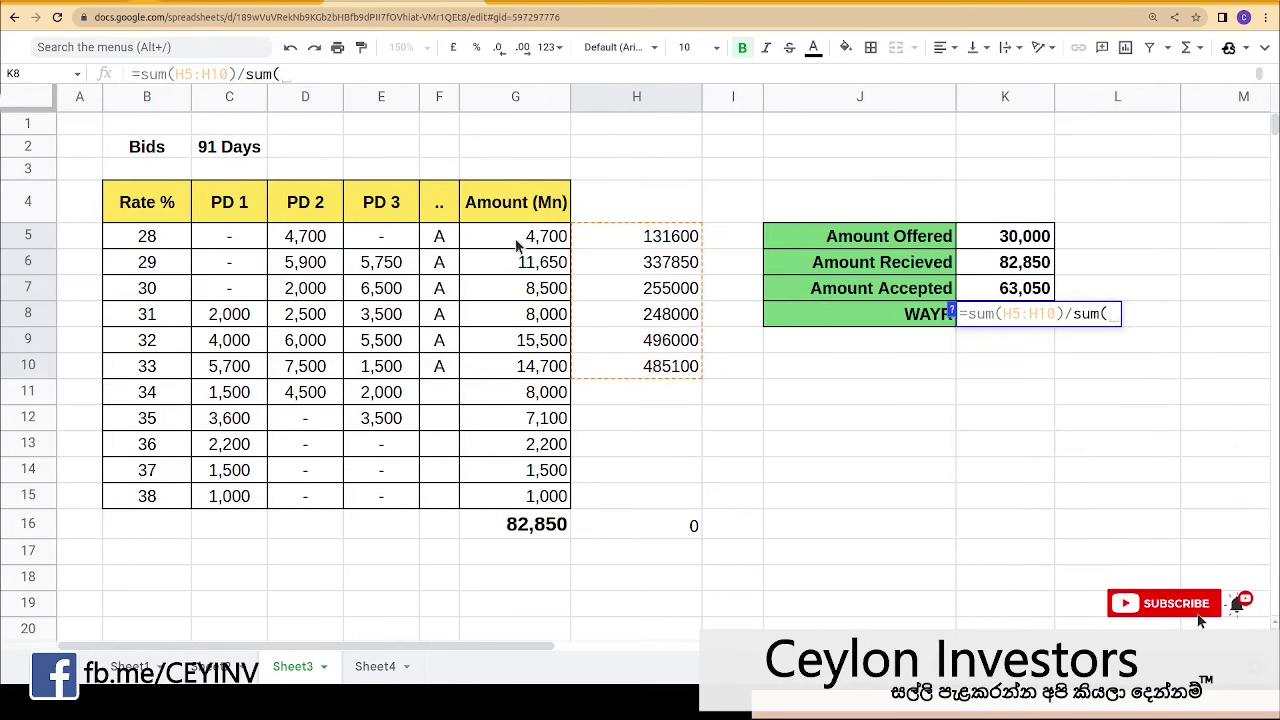
left_click_drag(521, 245, 520, 368)
type(")")
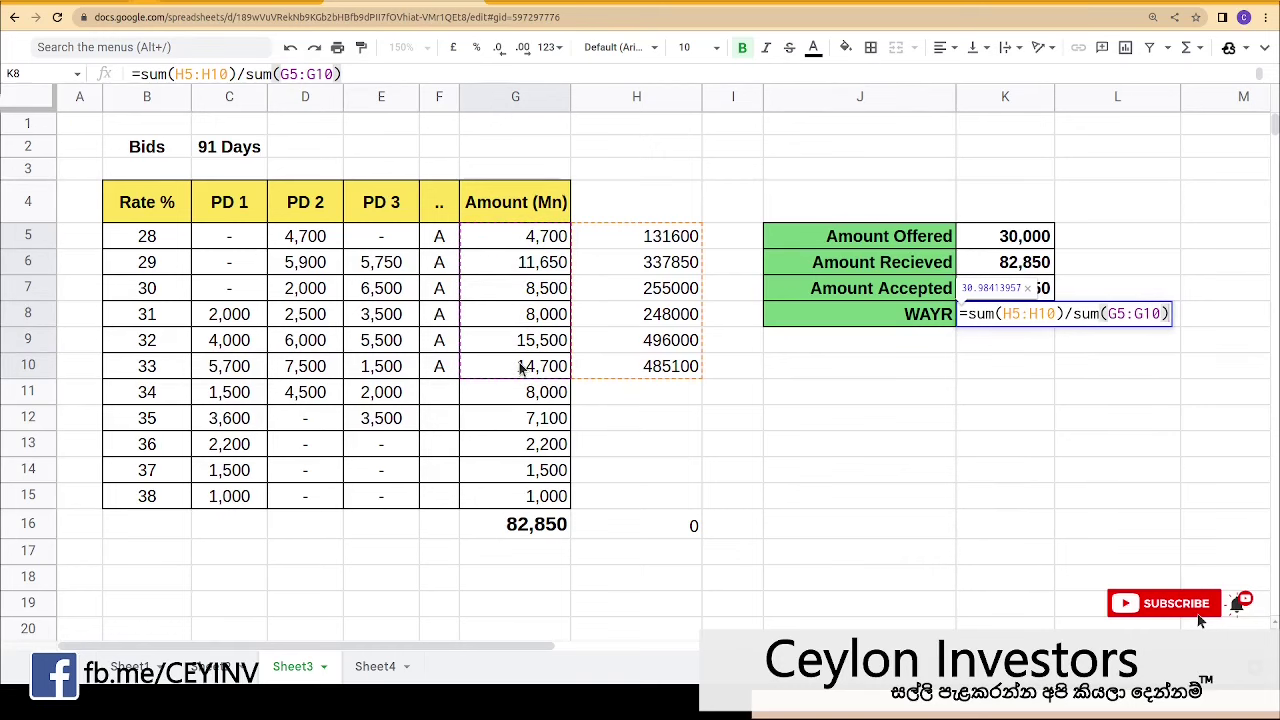
key("Return")
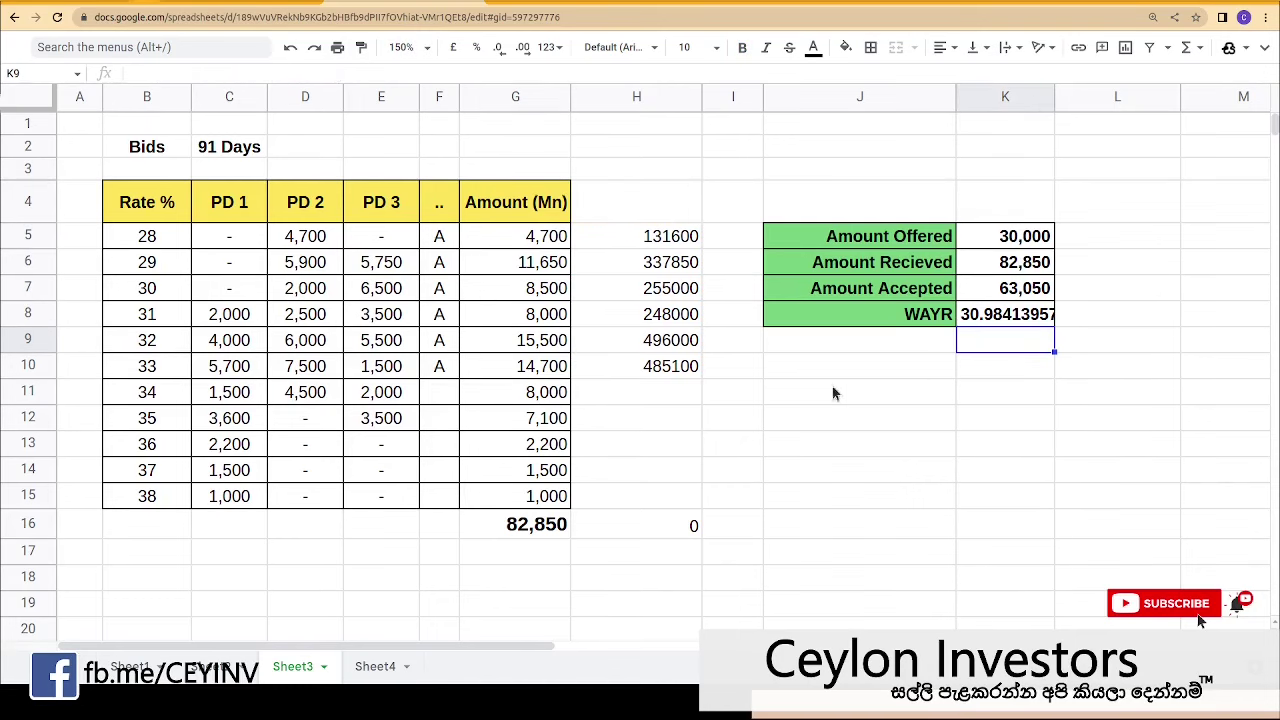
Step: Apply the Number format (1,000.12) to the WAYR result in K8
left_click(987, 318)
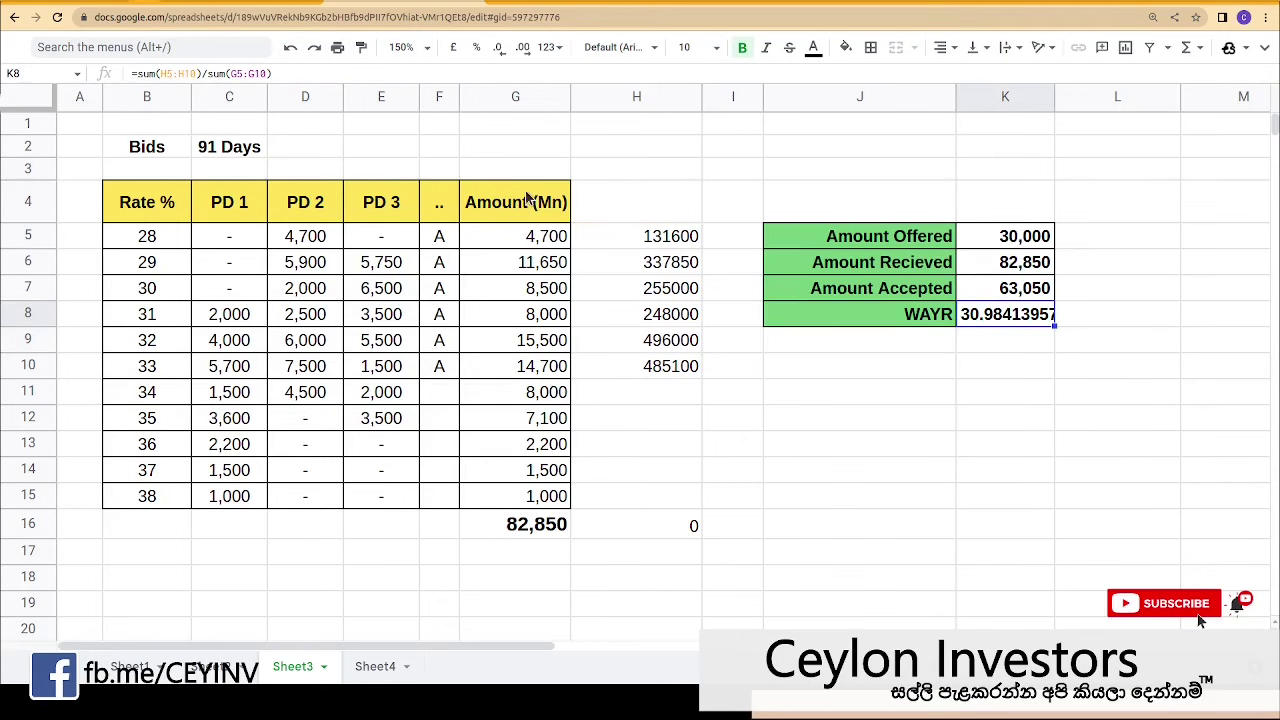
left_click(546, 48)
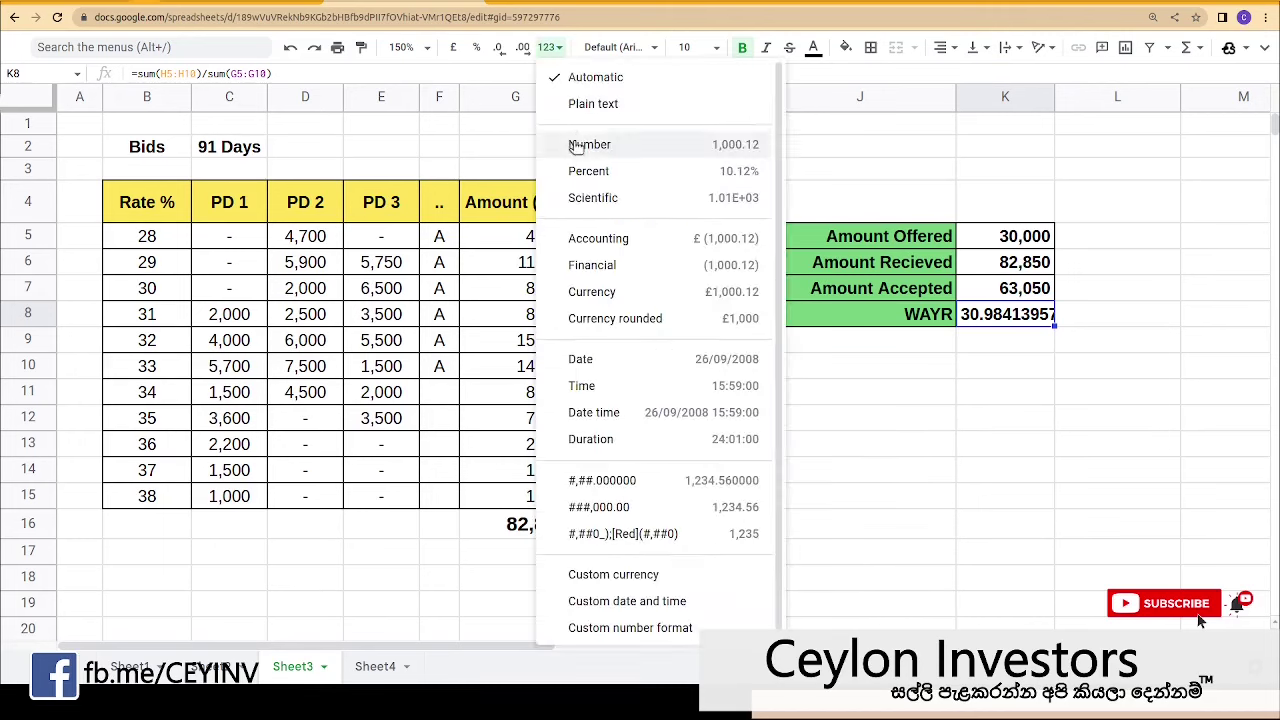
left_click(580, 143)
left_click(802, 446)
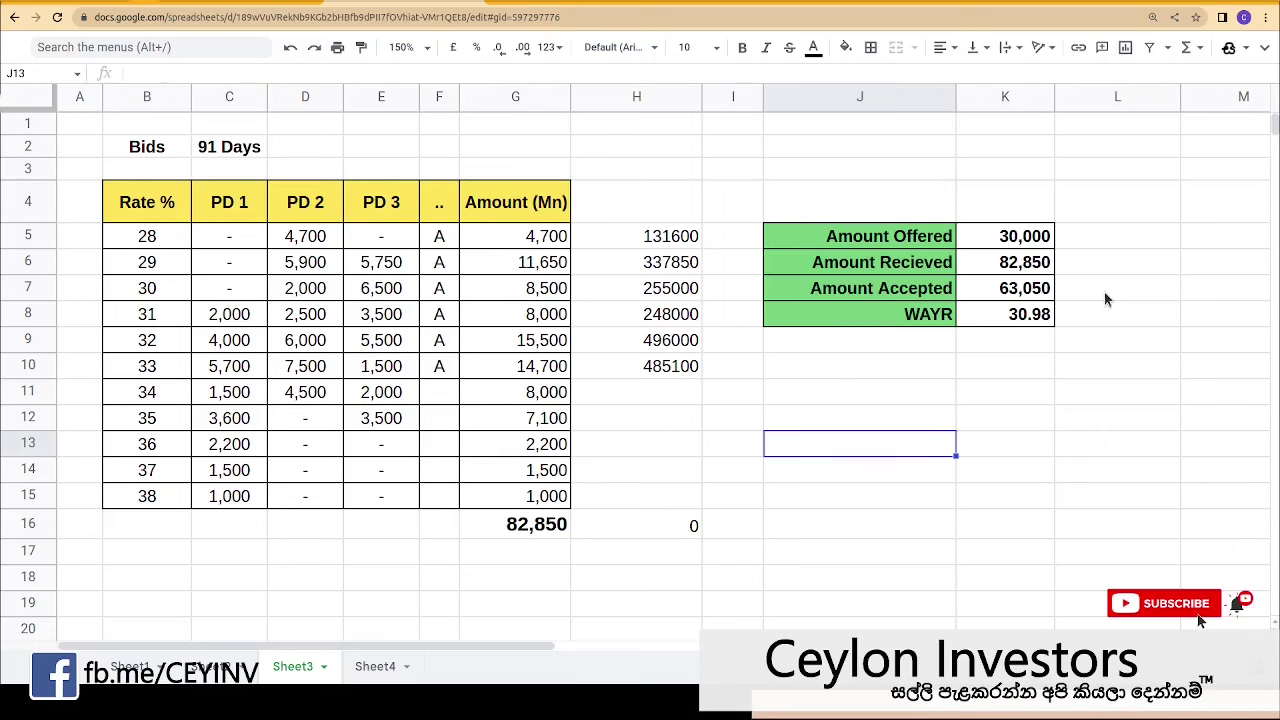
left_click(1005, 340)
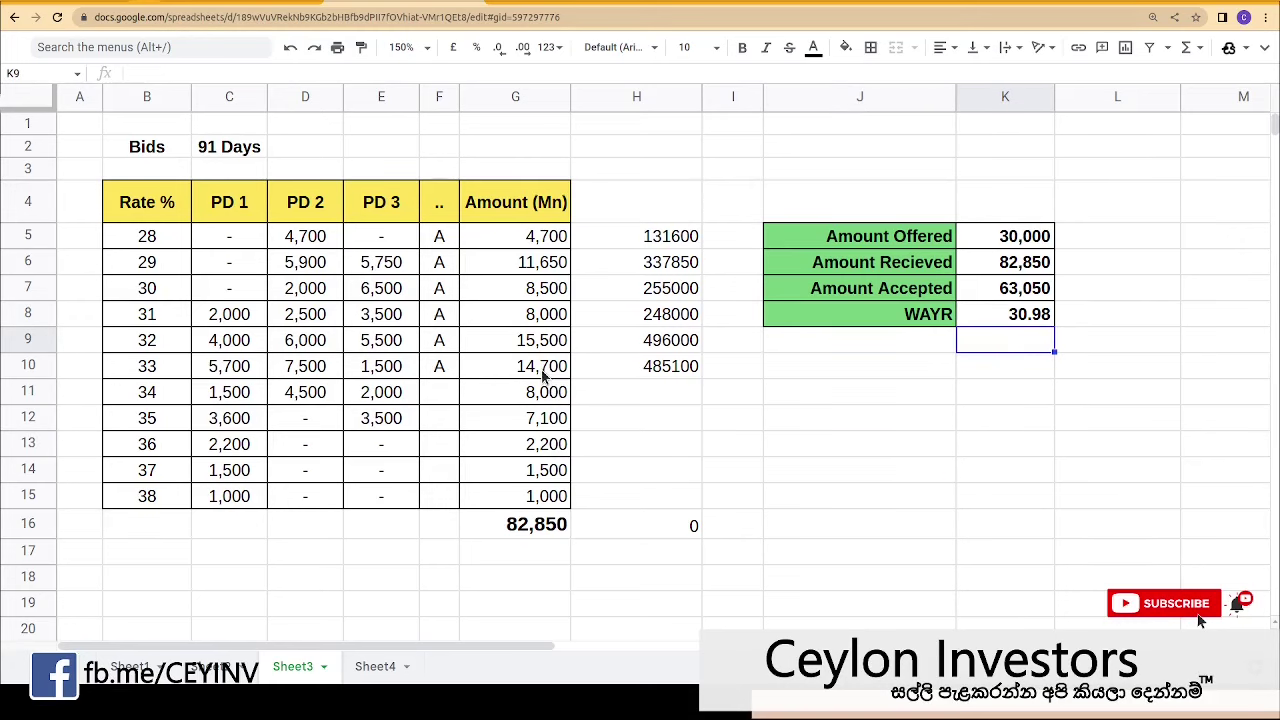
Step: Copy the summary table J5:K8 and paste it as values only at J11 for comparison
left_click(884, 236)
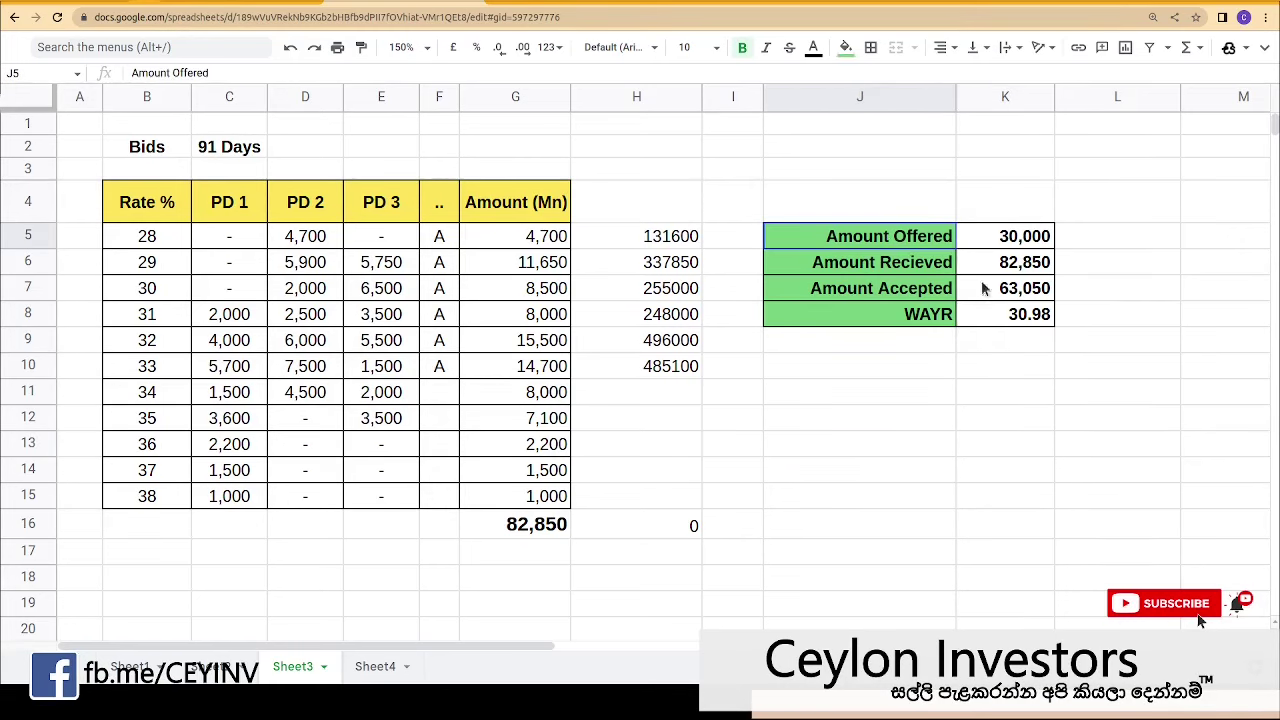
left_click(1036, 315, "shift")
key("ctrl+c")
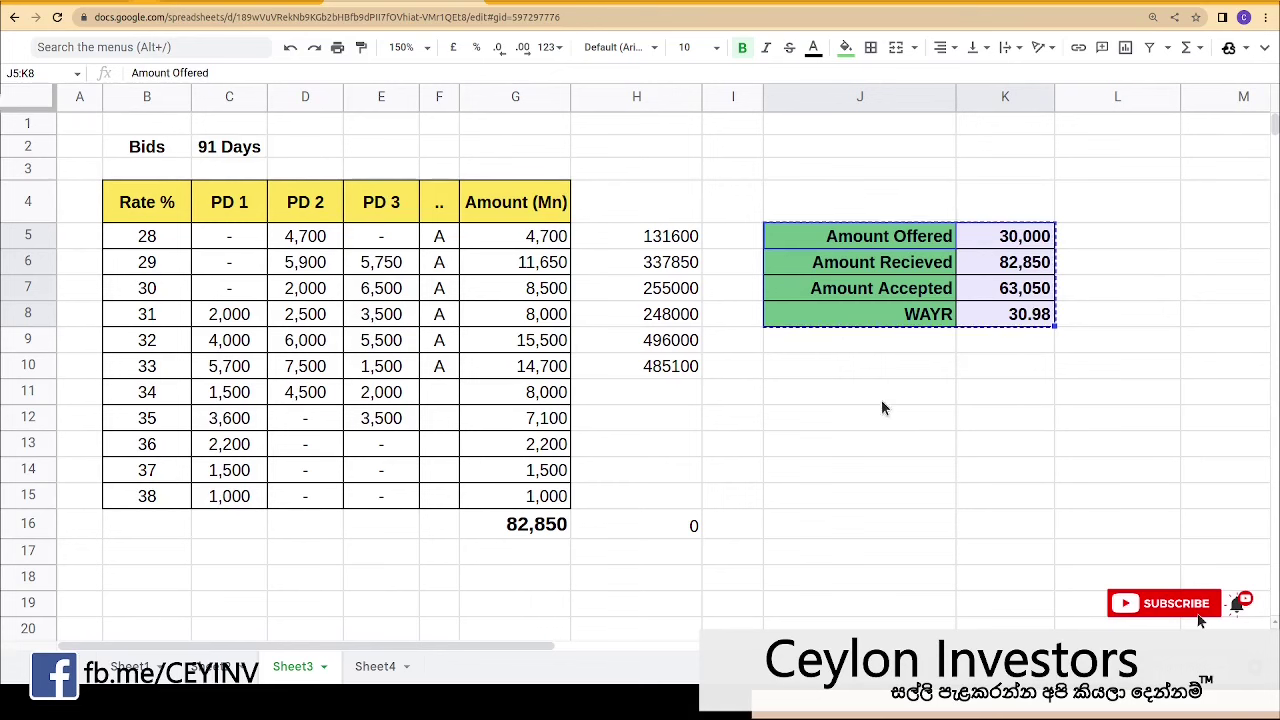
left_click(881, 395)
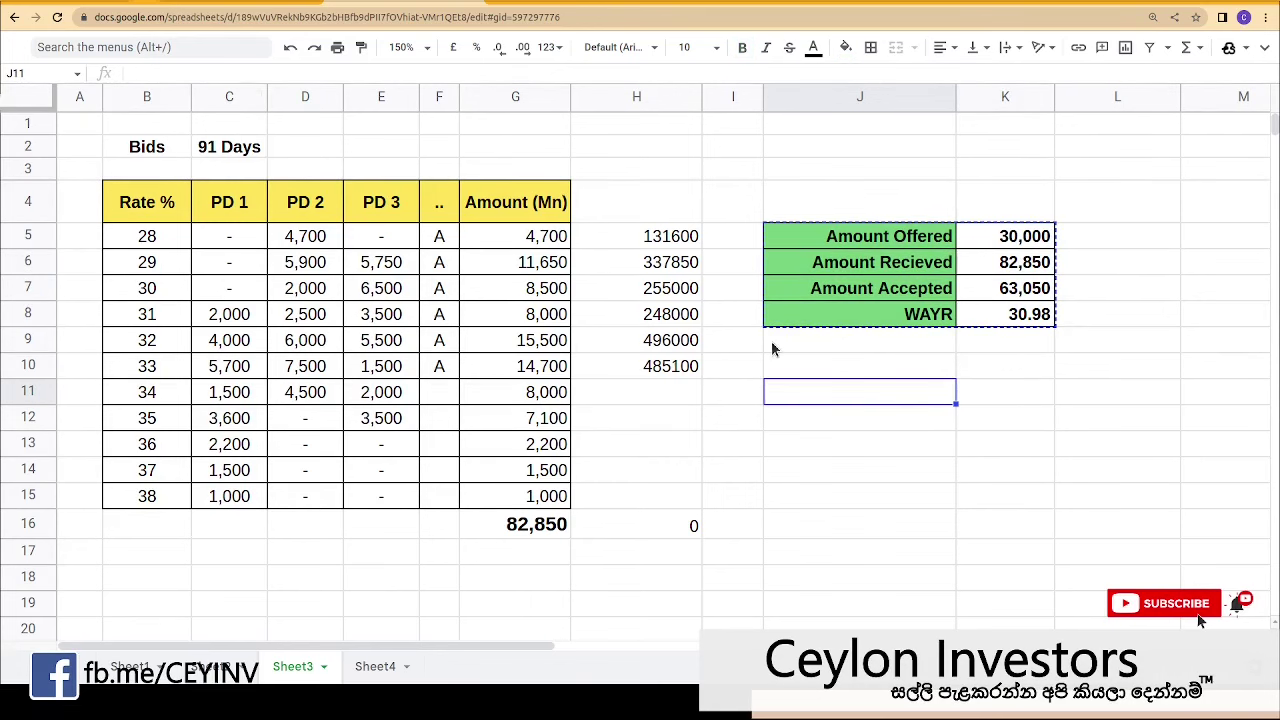
key("ctrl+v")
left_click(1086, 502)
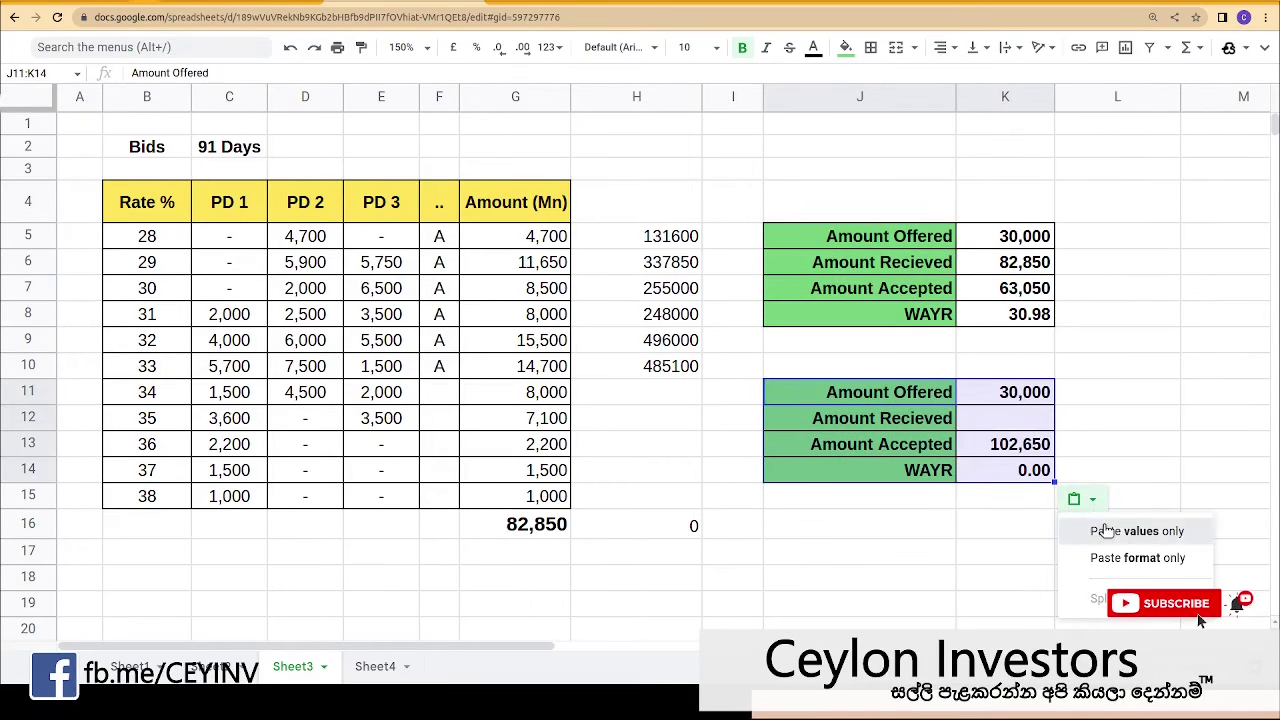
left_click(1100, 528)
left_click(935, 557)
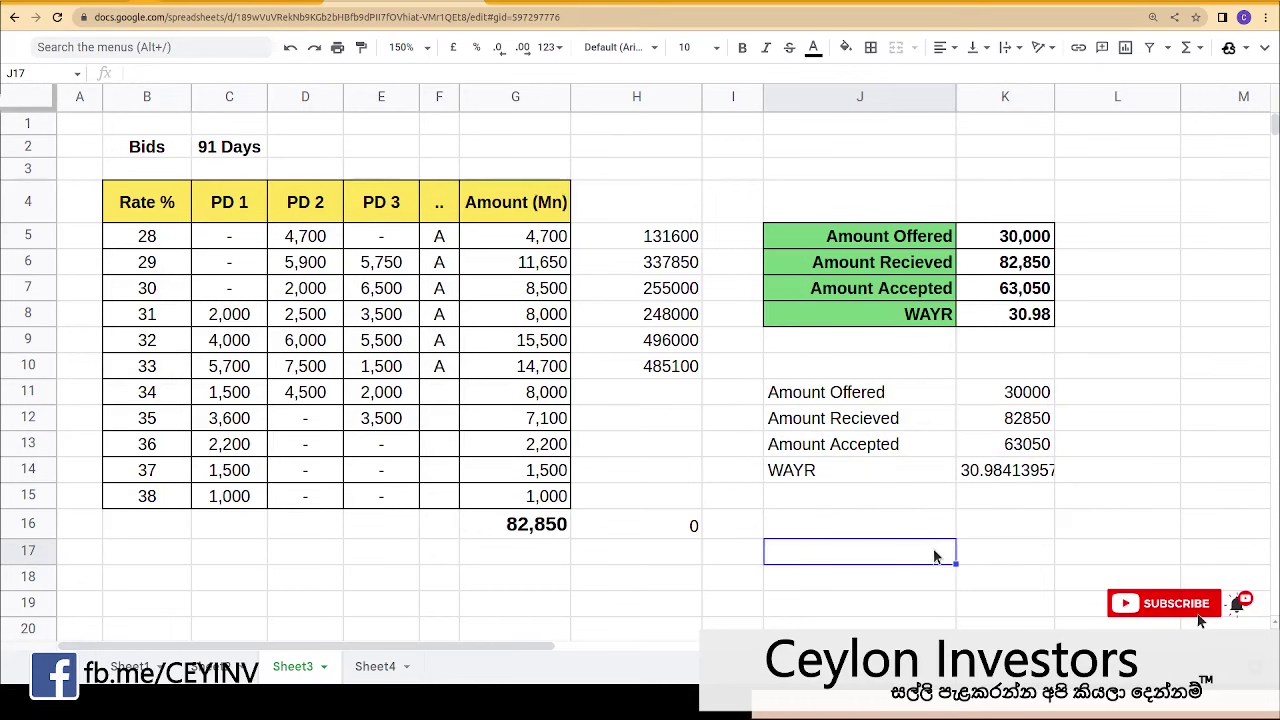
Step: Mark the 34 rate row with A in column F and total G5:G11 as the Amount Accepted in K7
left_click(434, 403)
type("A")
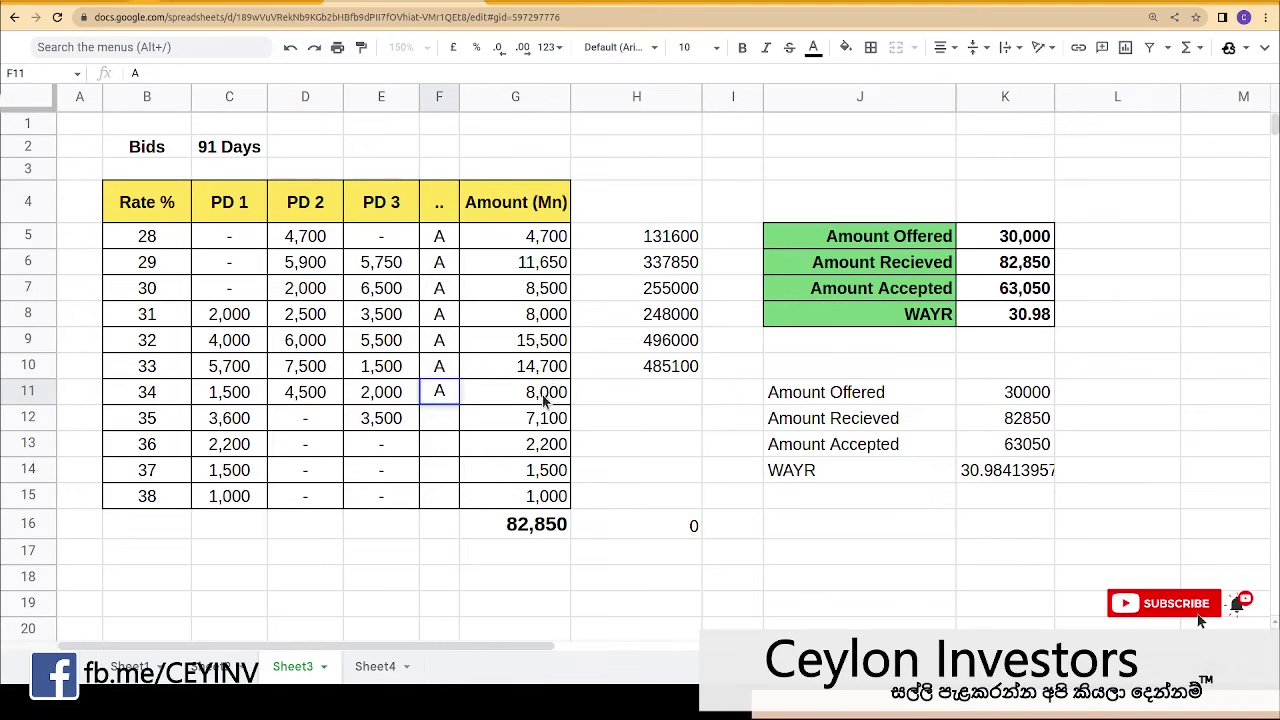
left_click_drag(545, 400, 541, 262)
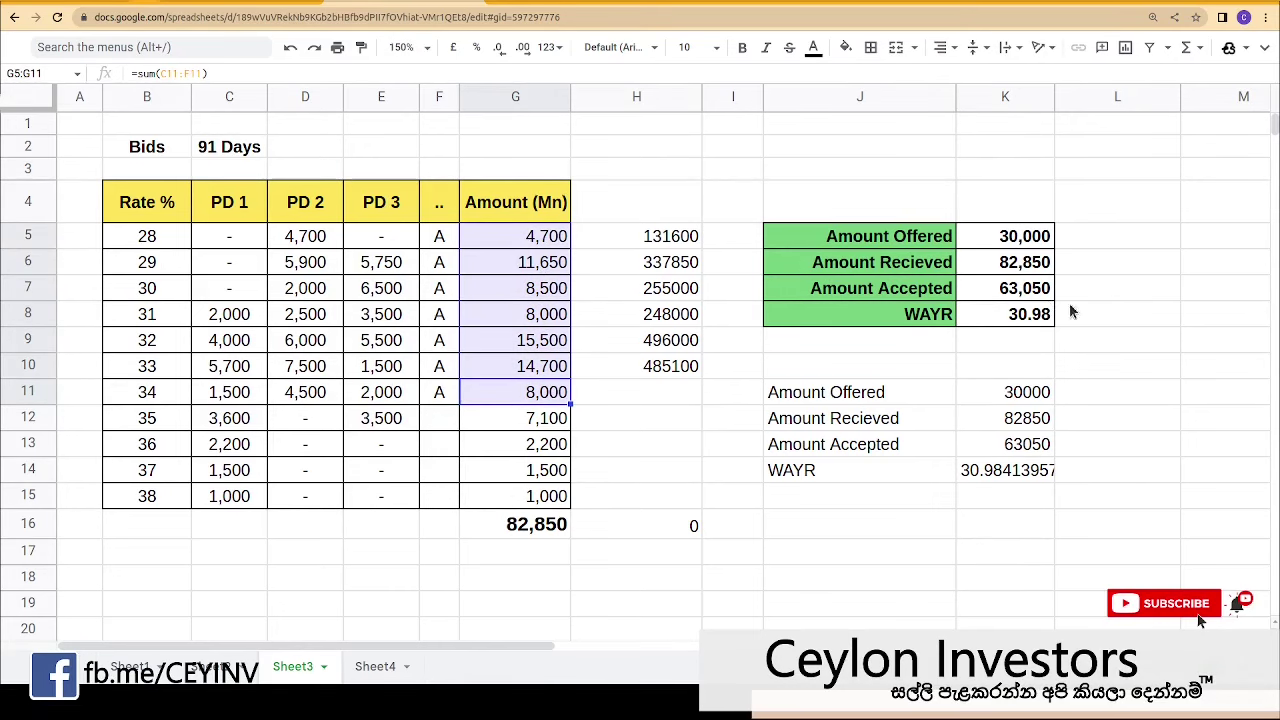
left_click(996, 298)
type("=sum(")
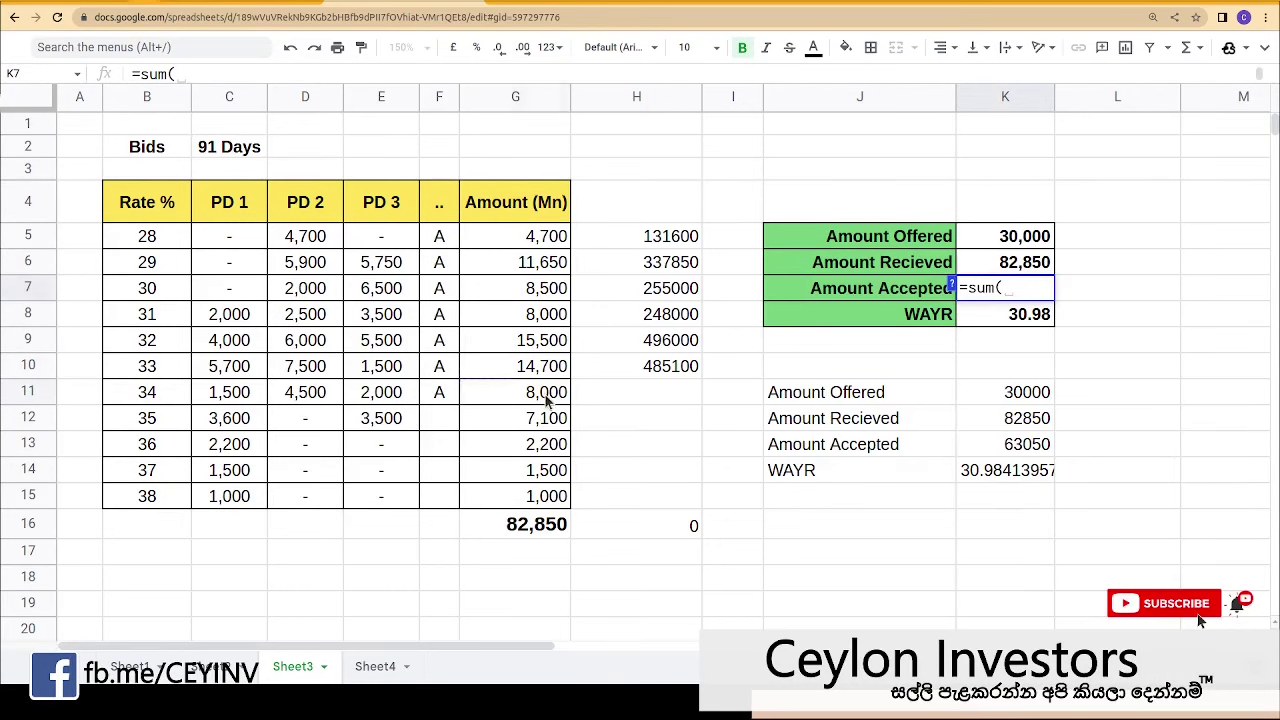
left_click_drag(548, 400, 530, 242)
key("Return")
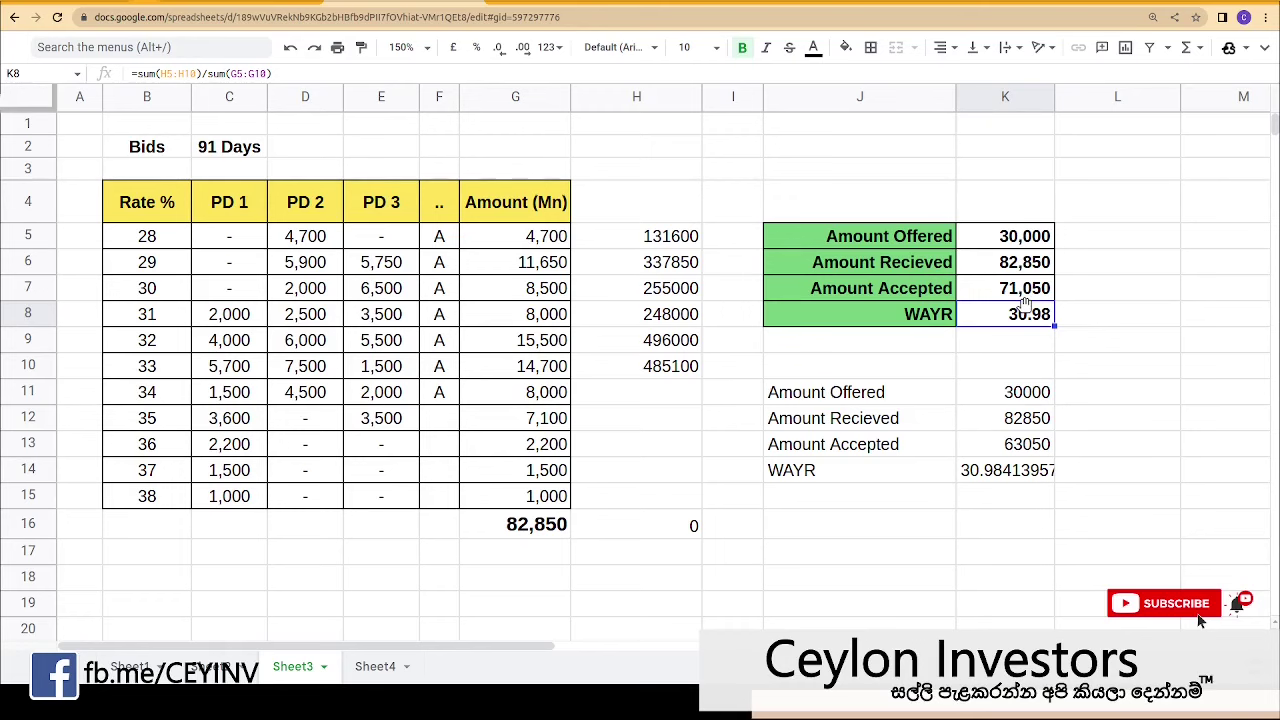
Step: Extend the rate-times-amount formula from H10 down to H11 and review the amounts and products
left_click(623, 363)
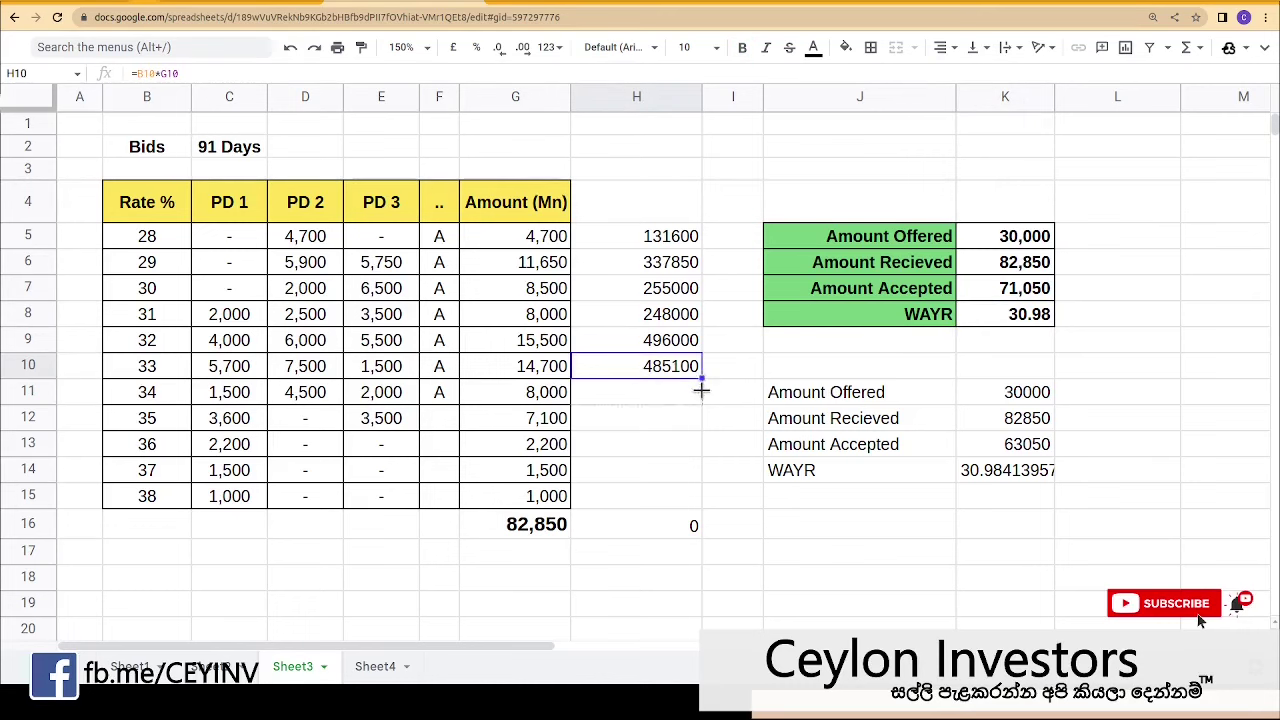
left_click_drag(701, 390, 701, 400)
left_click_drag(515, 391, 626, 258)
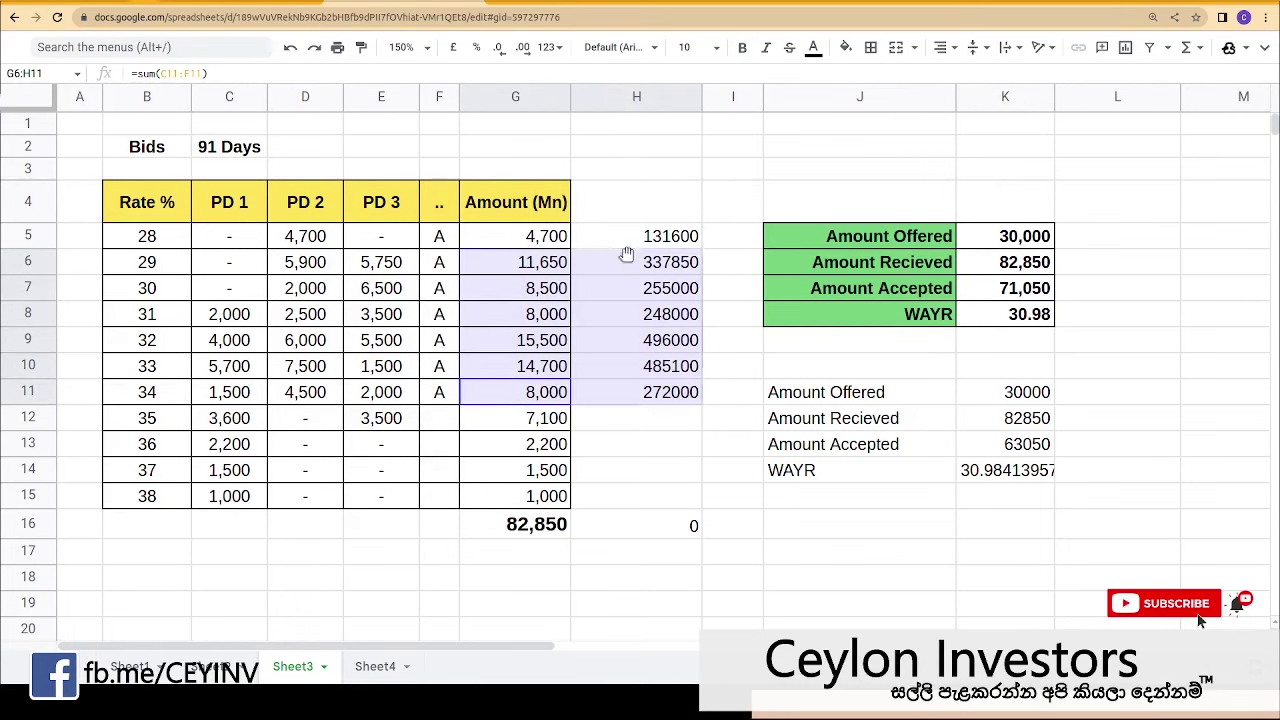
Step: Recalculate the WAYR in K8 with =sum(H5:H11)/sum(G5:G11) and compare it with the pasted WAYR in K14
left_click(994, 318)
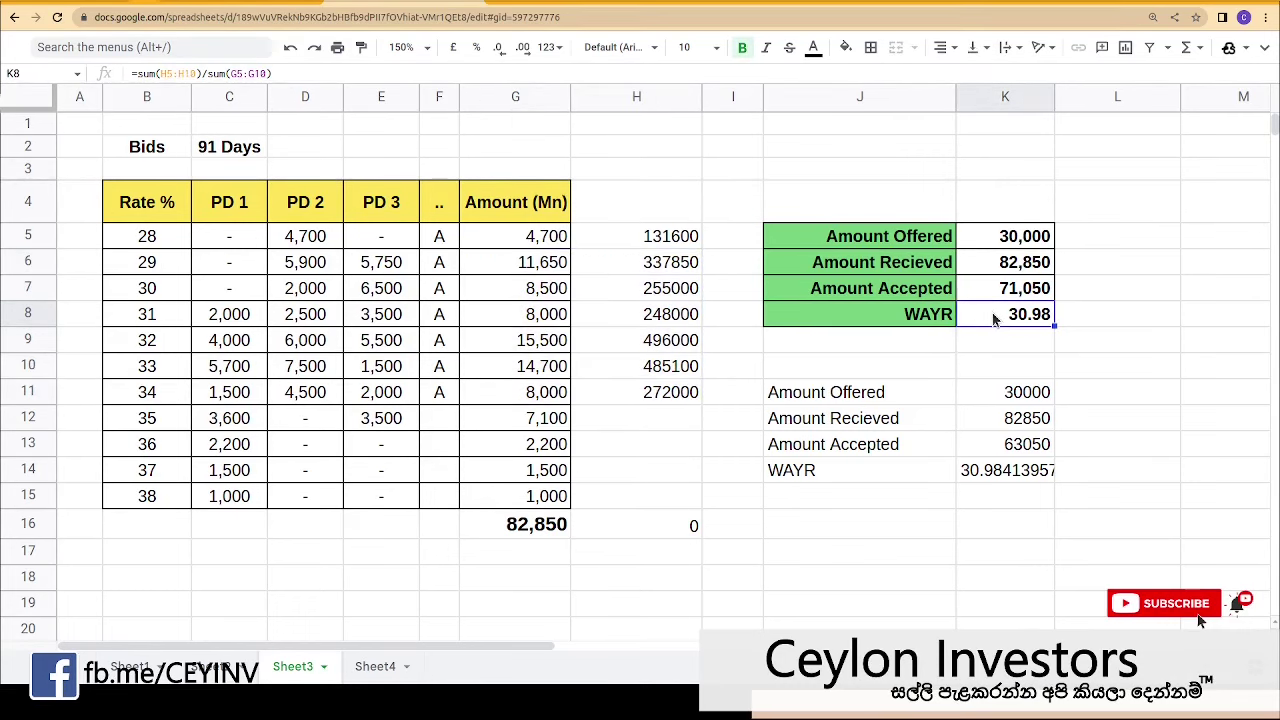
type("=sum(")
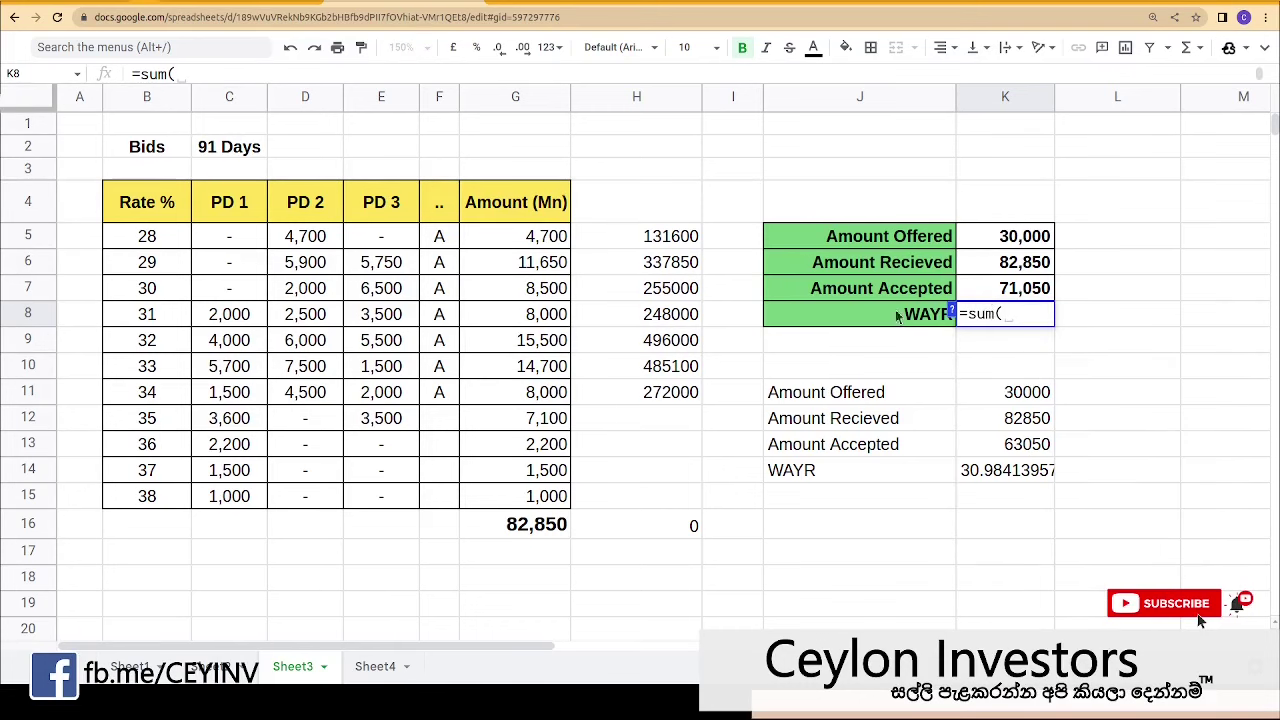
left_click_drag(650, 245, 648, 392)
type(")/")
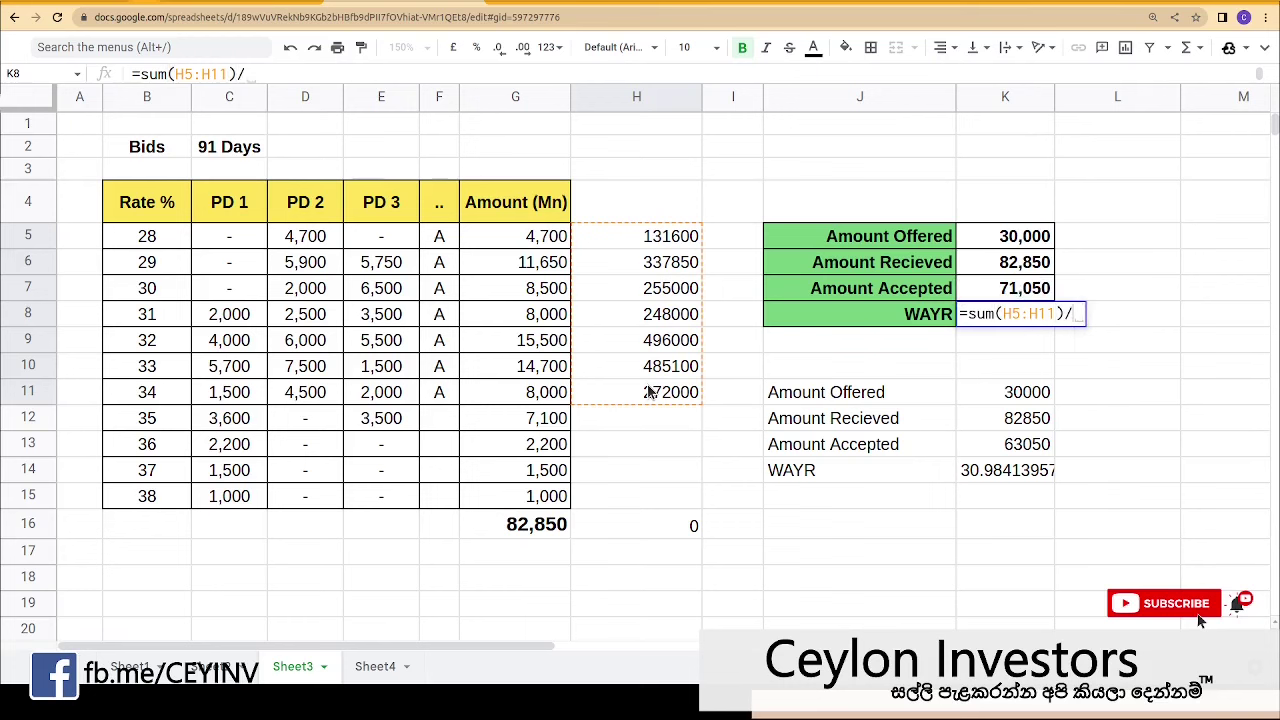
type("sum(")
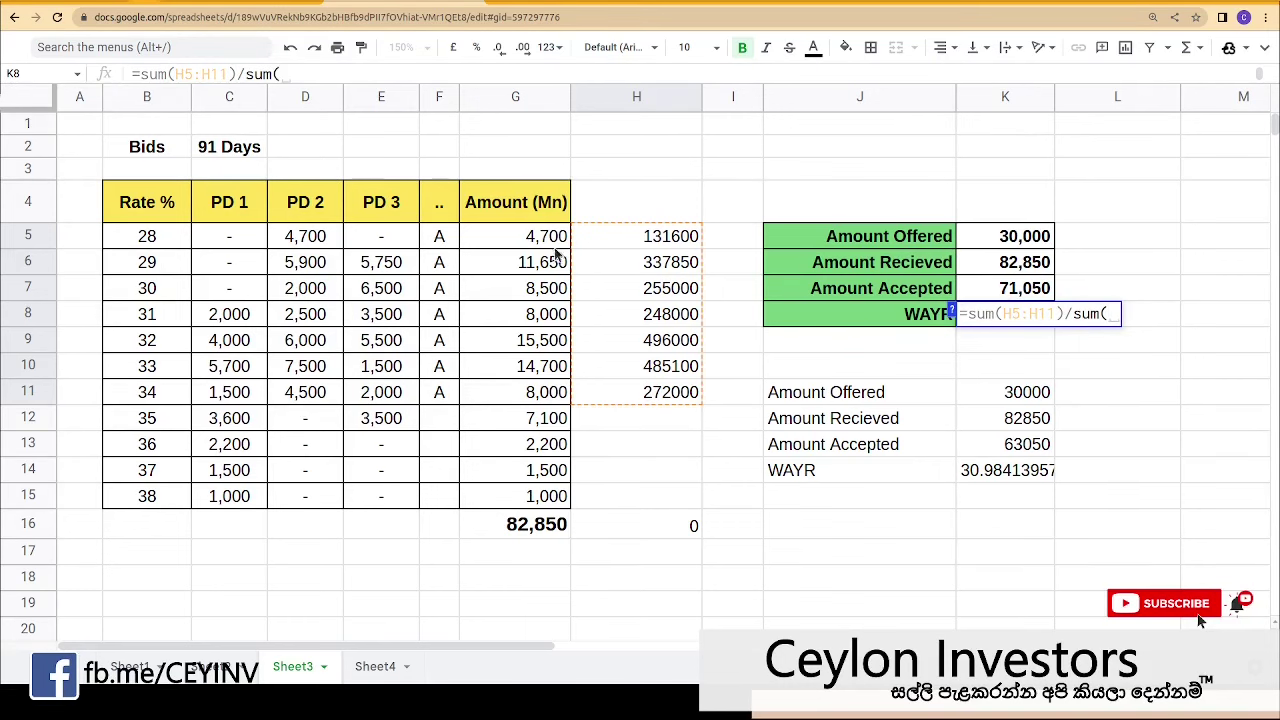
left_click_drag(516, 240, 525, 405)
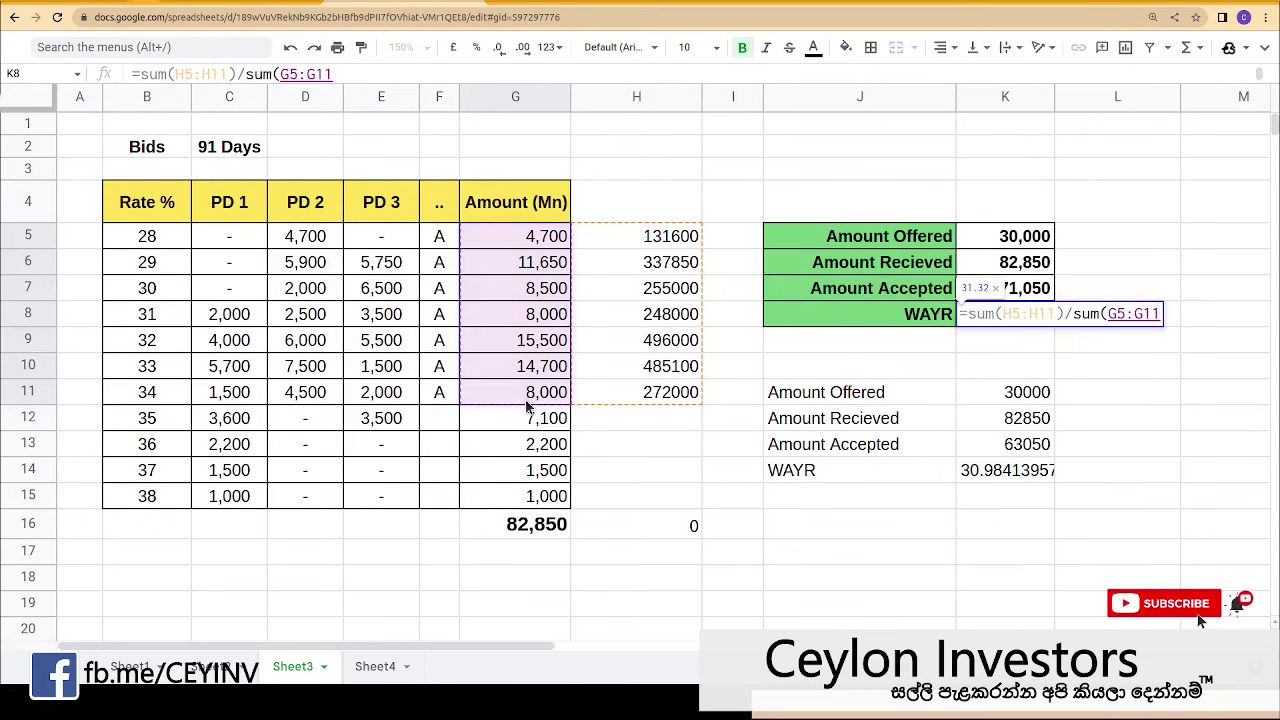
type(")")
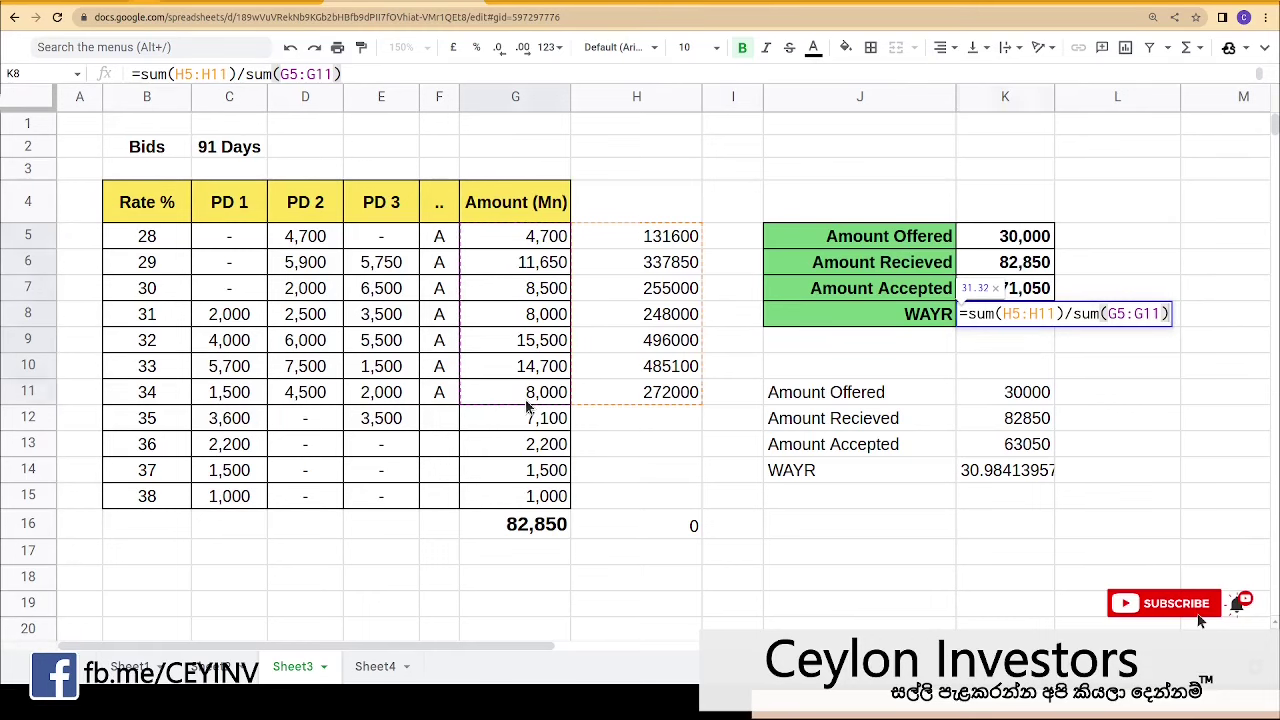
key("Return")
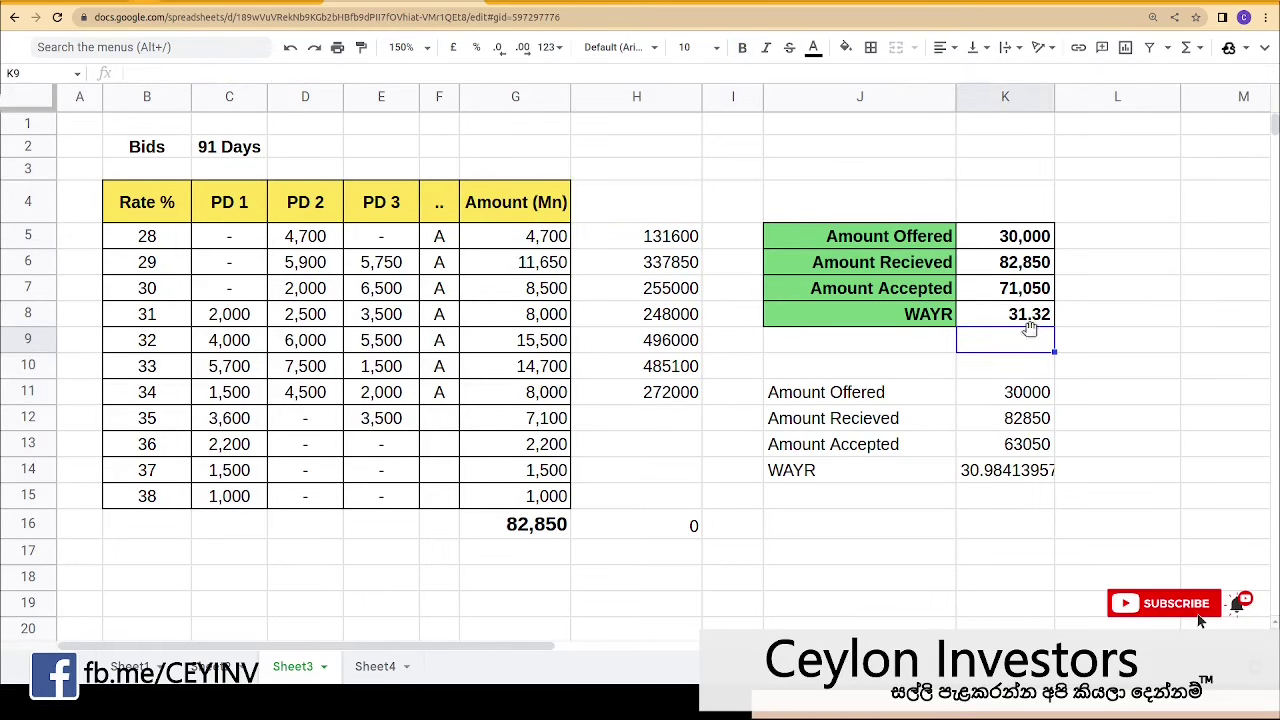
left_click(995, 476)
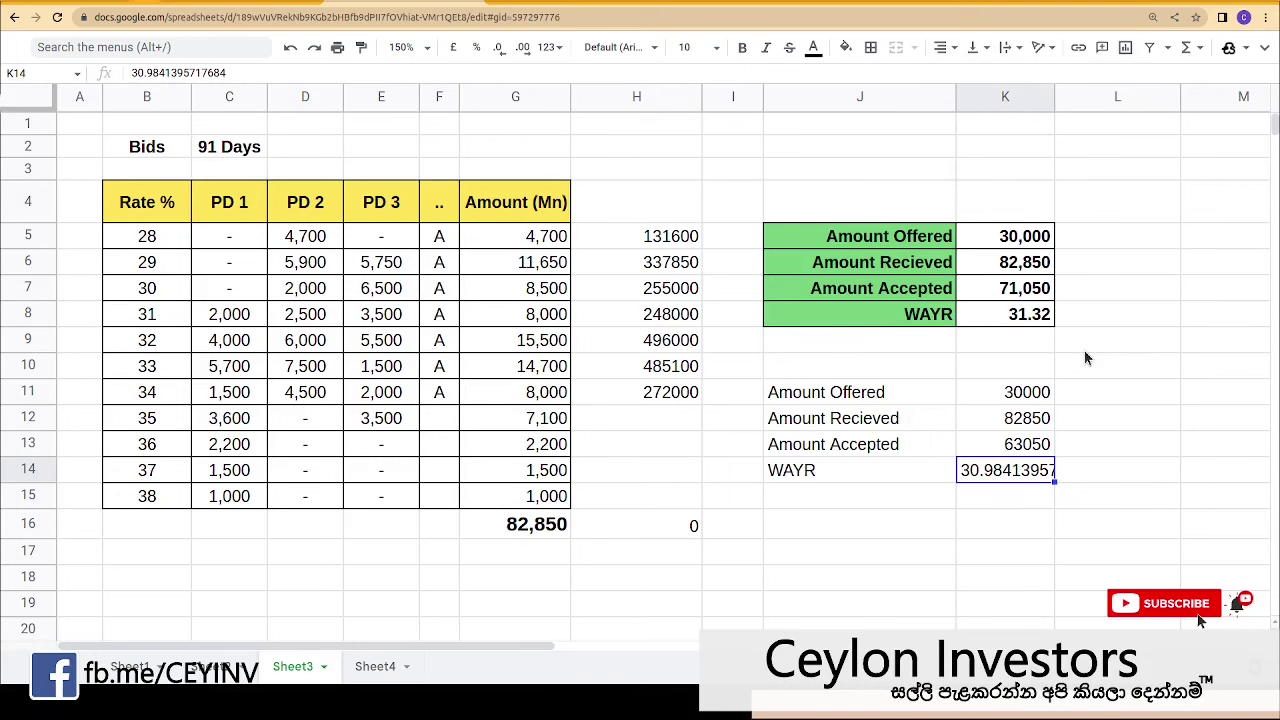
Step: Switch to Sheet2 and examine the Sep 7 received amount, accepted amount and rate for 91-day bills
key("ctrl+shift+Page_Up")
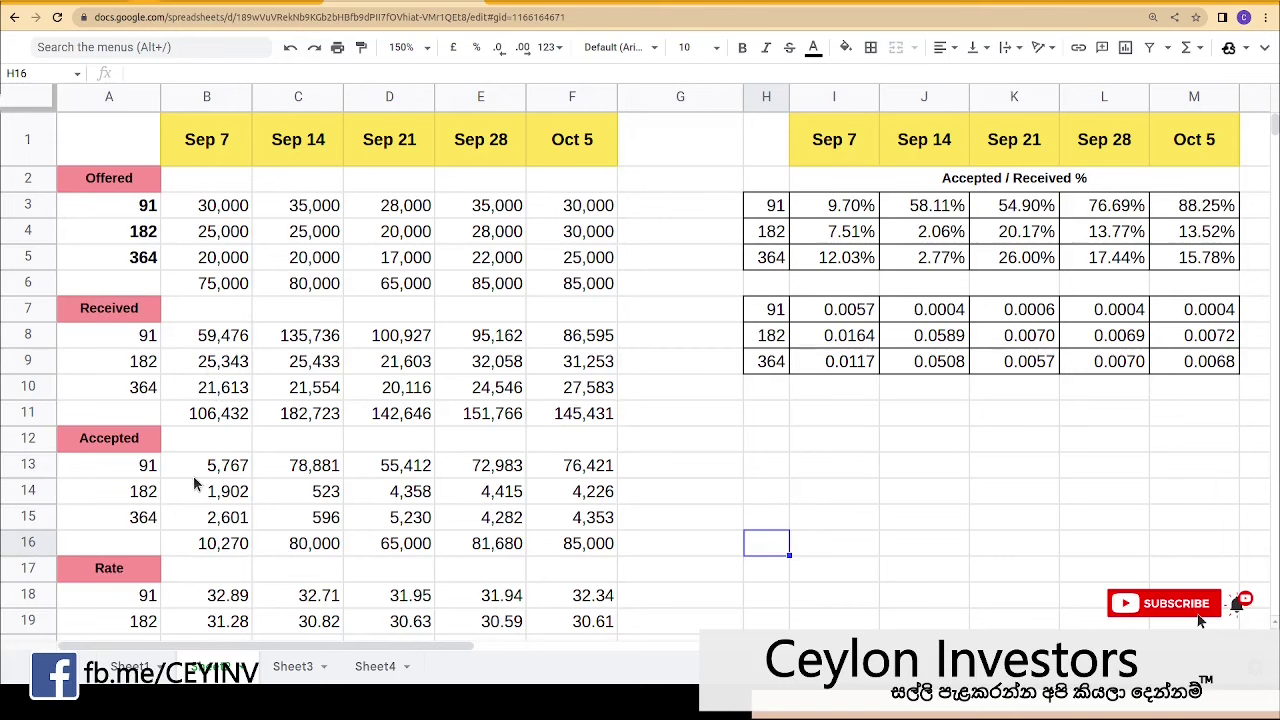
scroll(196, 482, "down", 2)
left_click(223, 186)
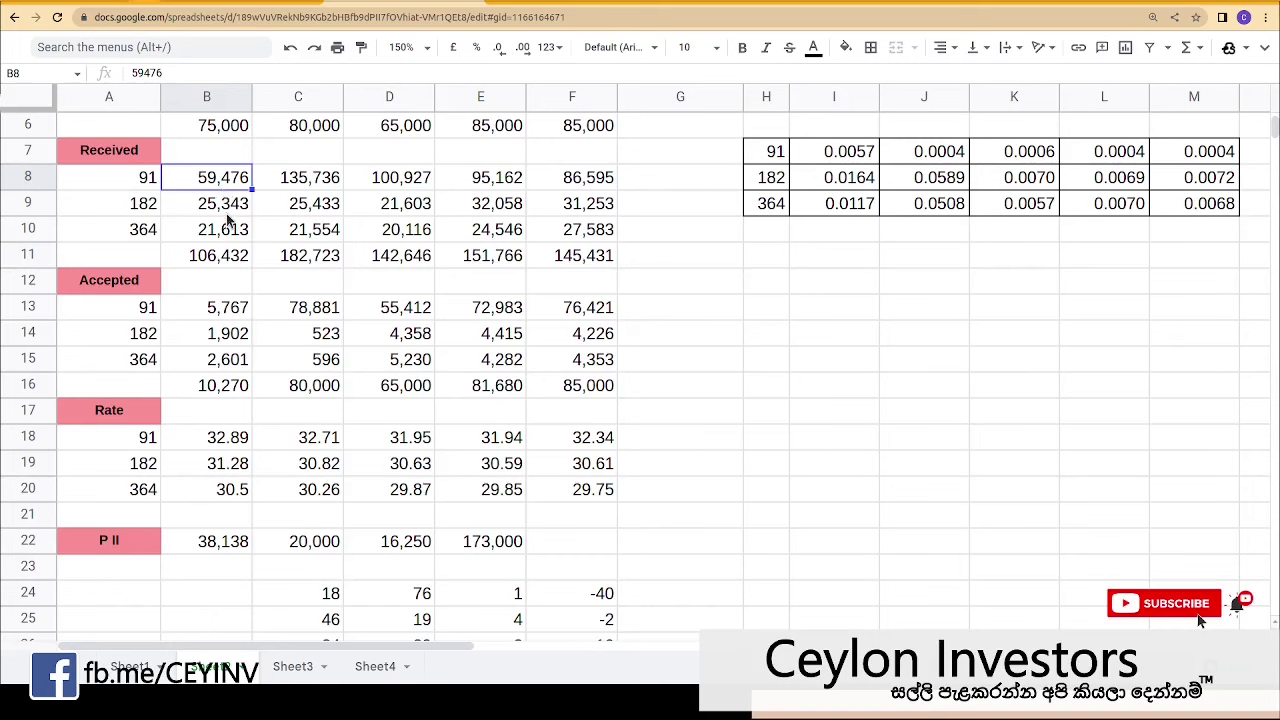
left_click(220, 313)
left_click(197, 447)
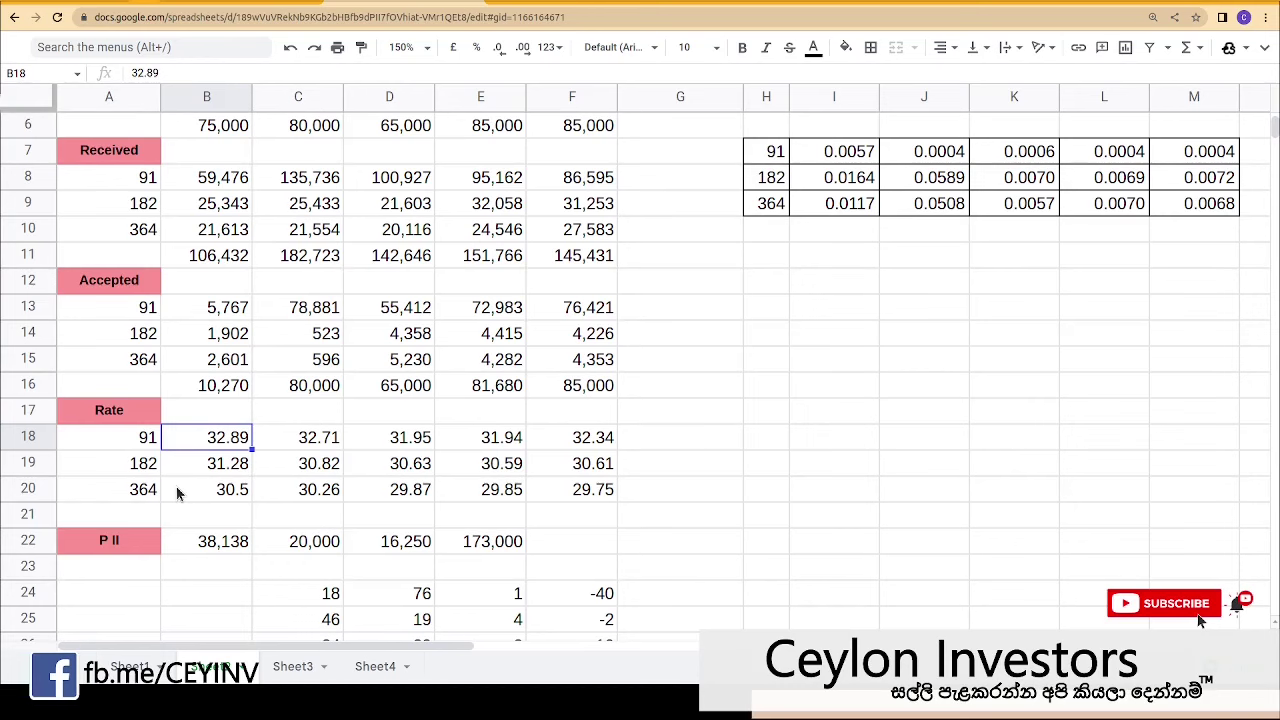
scroll(177, 493, "up", 3)
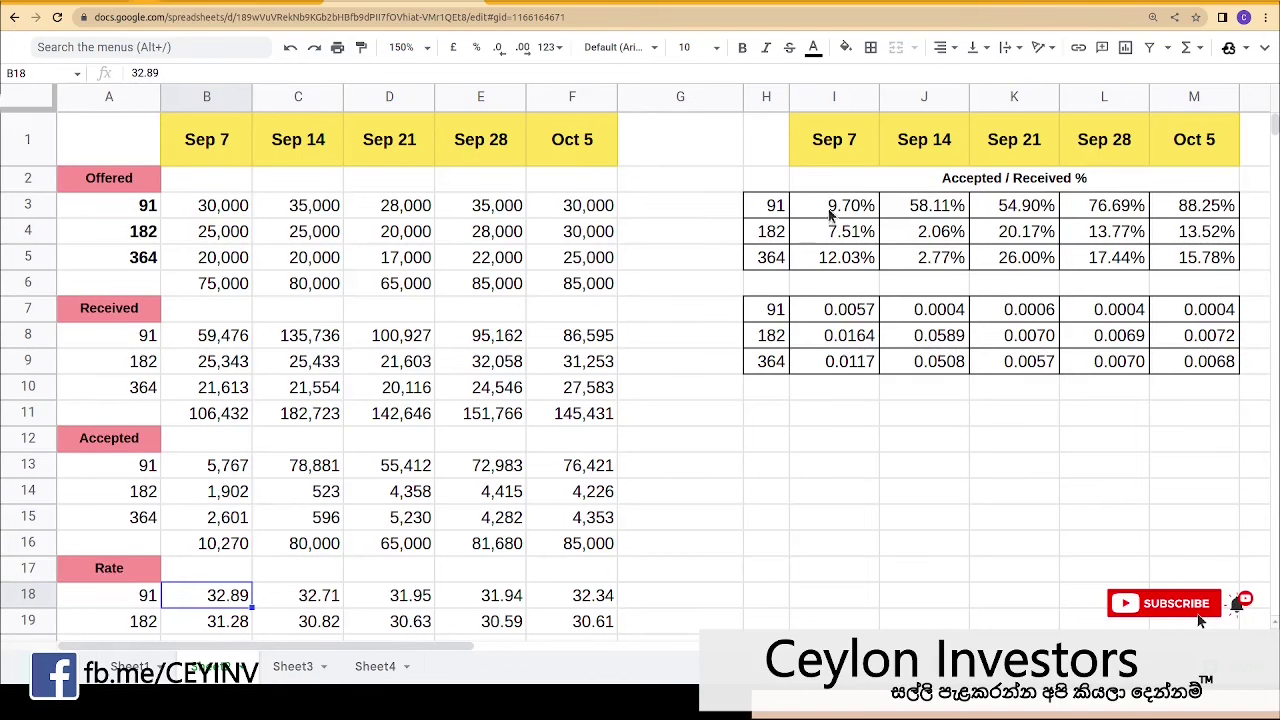
Step: Narrow the empty column G between the two tables and select the 91-day amount offered on Oct 5
left_click_drag(743, 97, 684, 99)
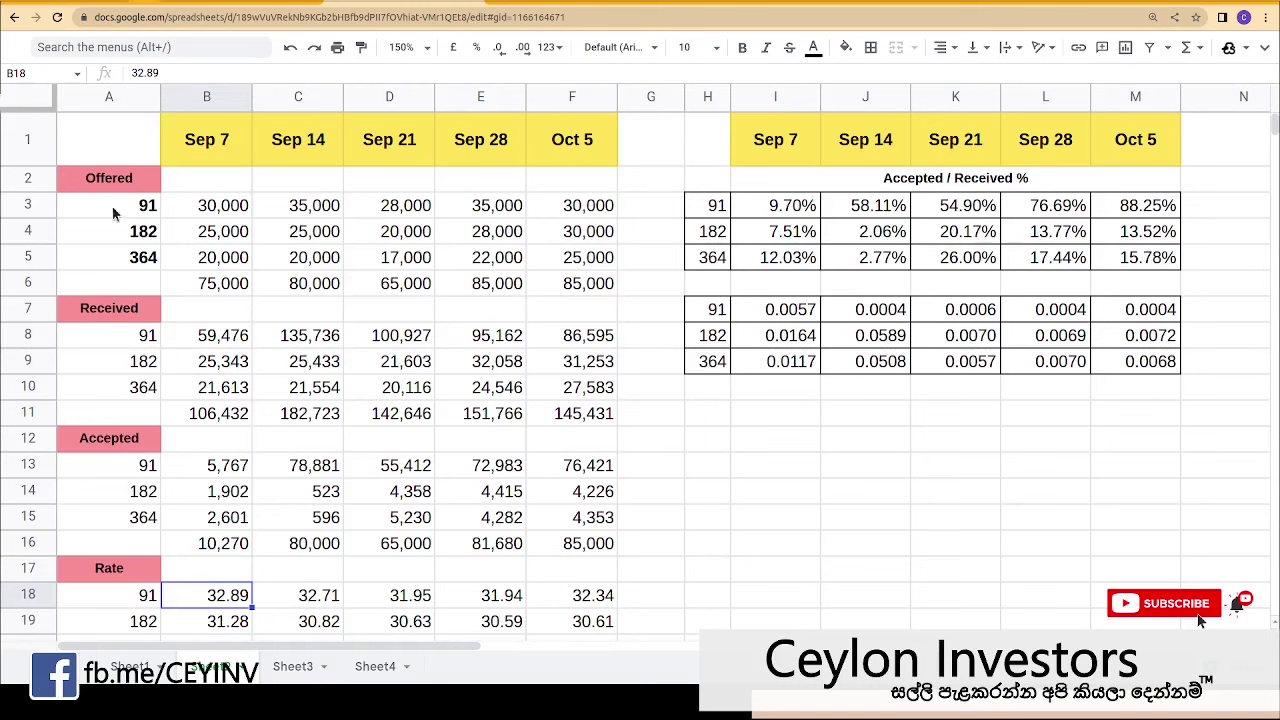
left_click(551, 210)
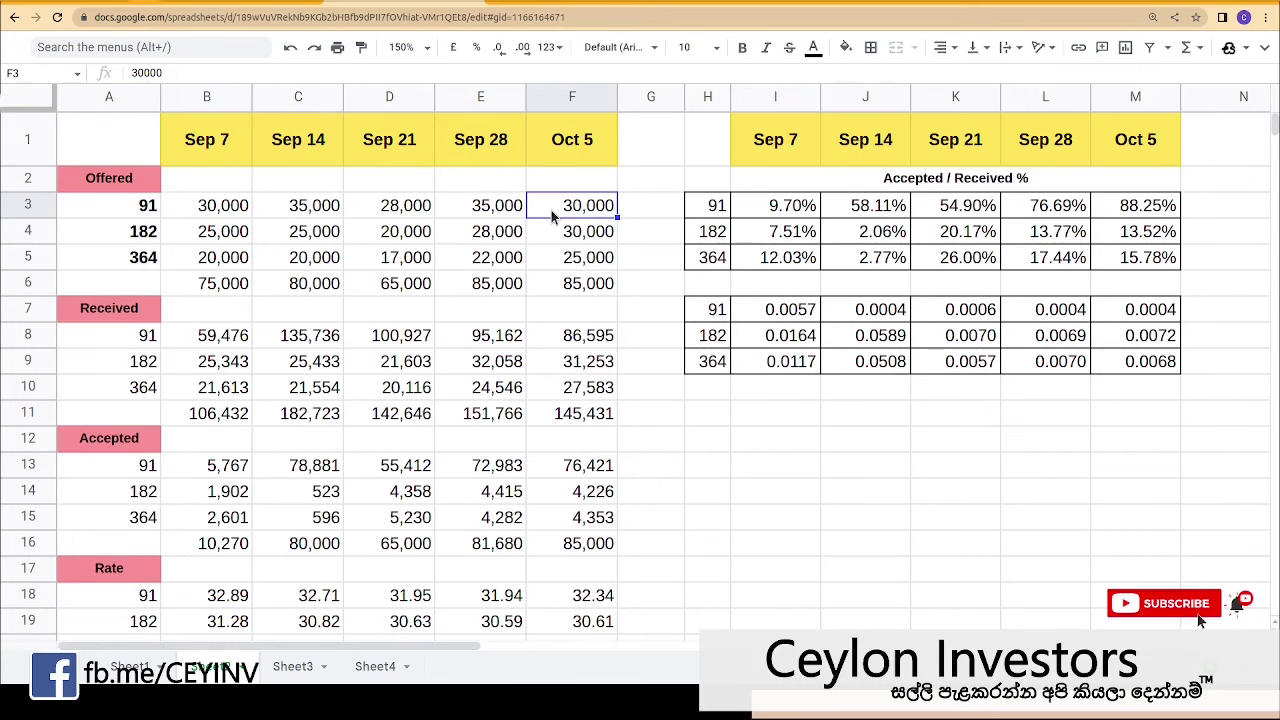
Step: Compare the Sep 7 received and accepted amounts for 91-day bills and check the matching rate in B18
scroll(548, 214, "down", 2)
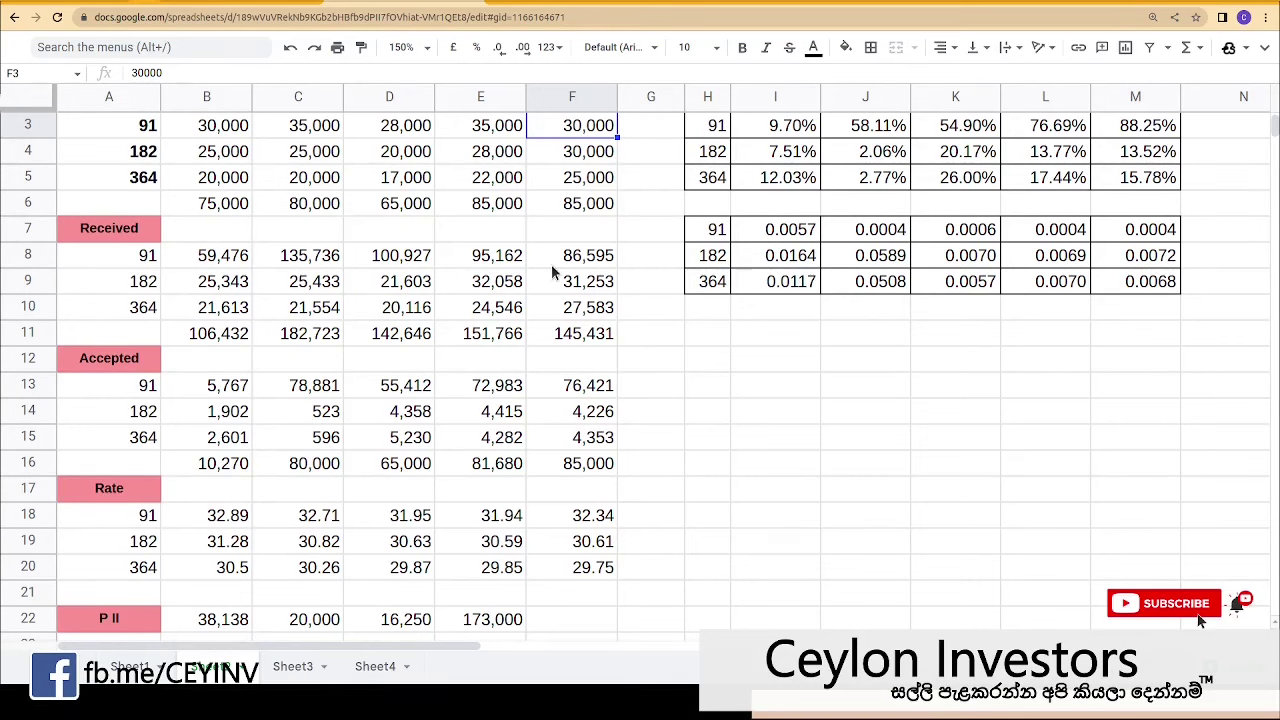
scroll(552, 271, "down", 2)
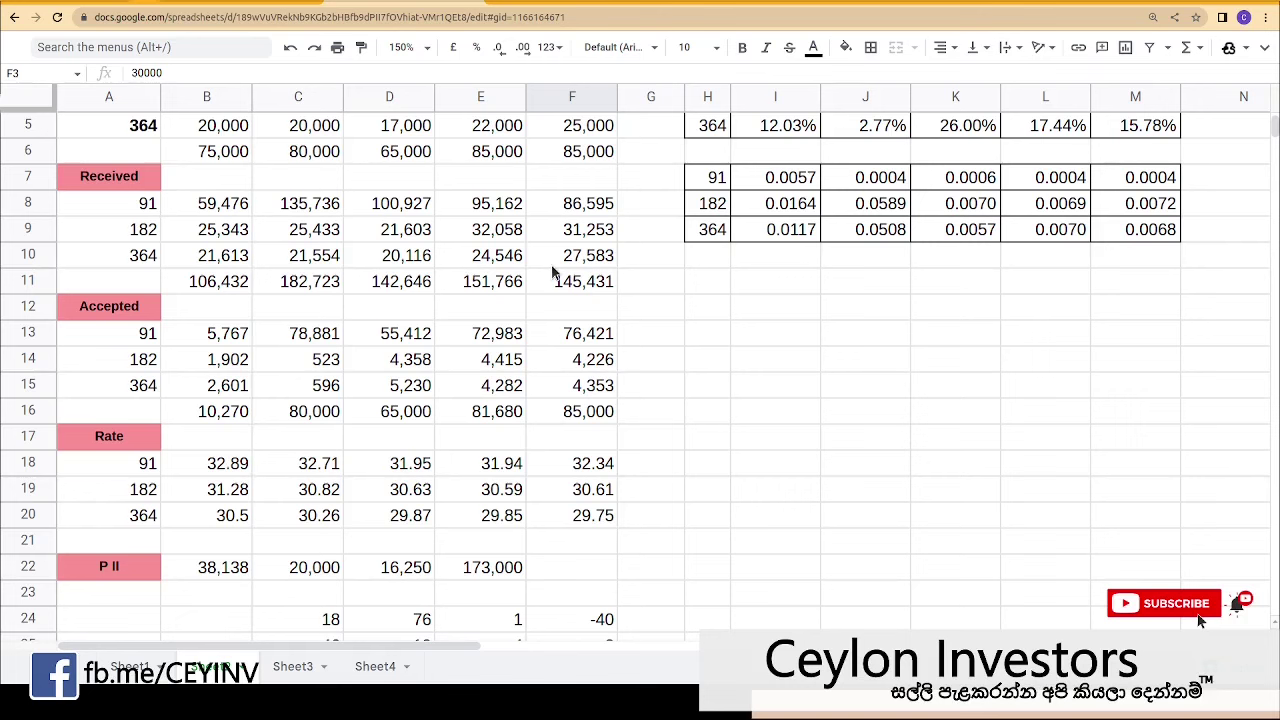
left_click(231, 206)
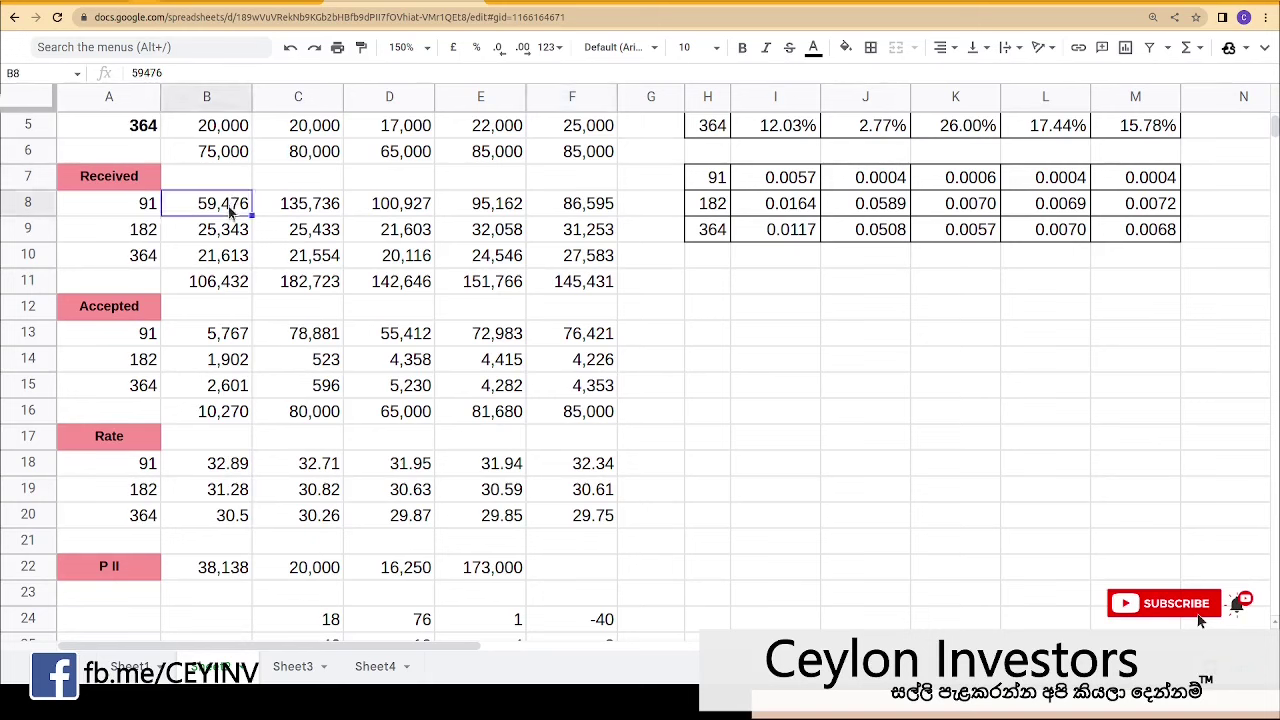
left_click(229, 340, "ctrl")
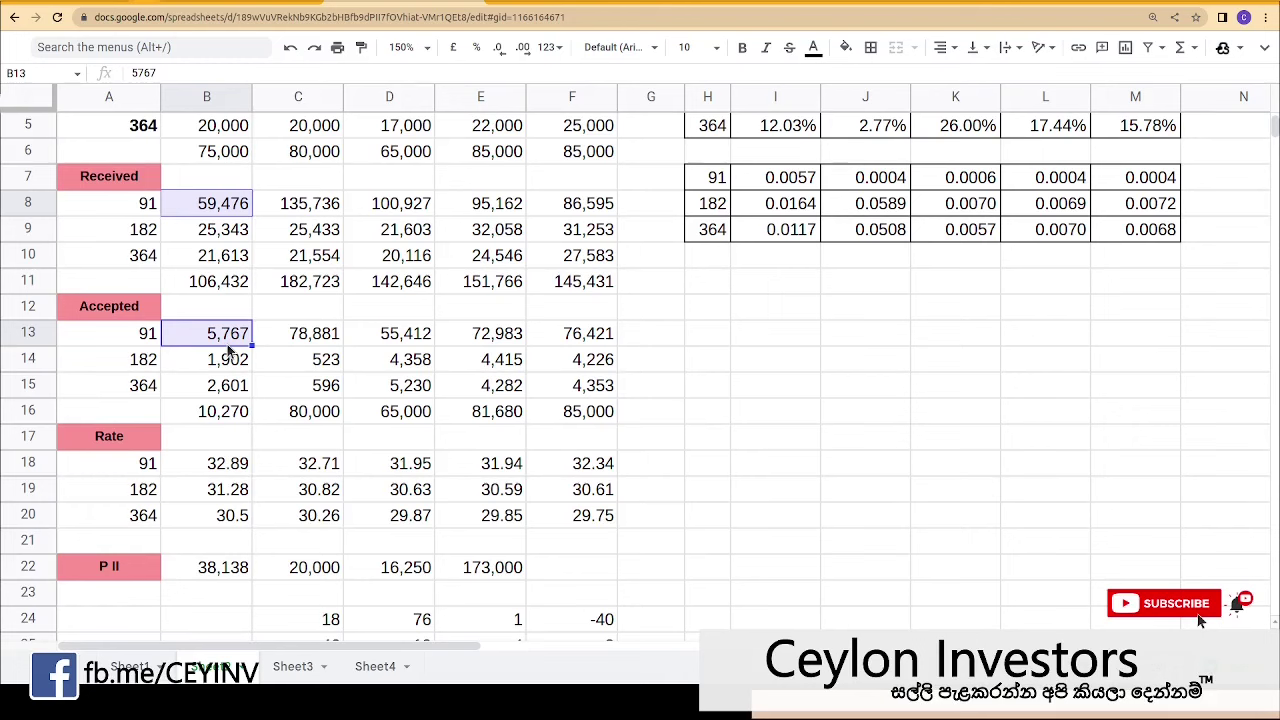
left_click(203, 470)
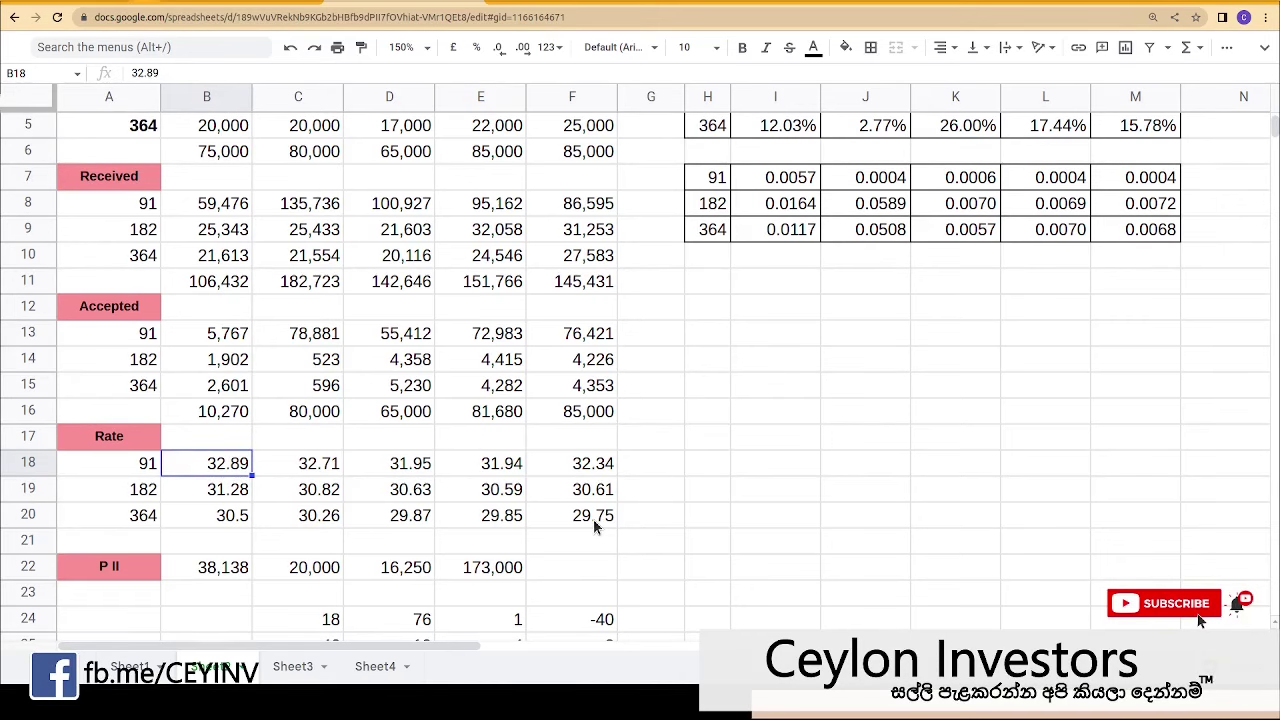
Step: Review the offered, received, accepted and rate figures across all auction dates, ending on the 91-day amount received on Oct 5
scroll(362, 494, "up", 2)
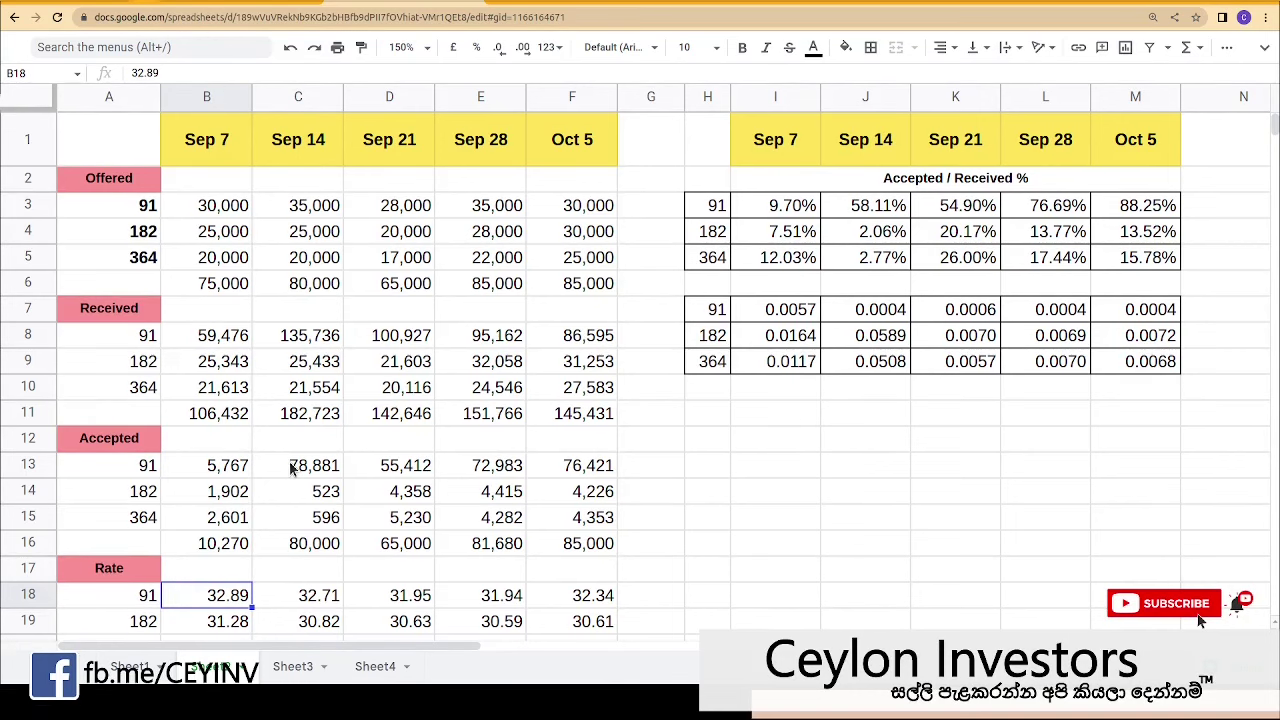
scroll(322, 411, "down", 1)
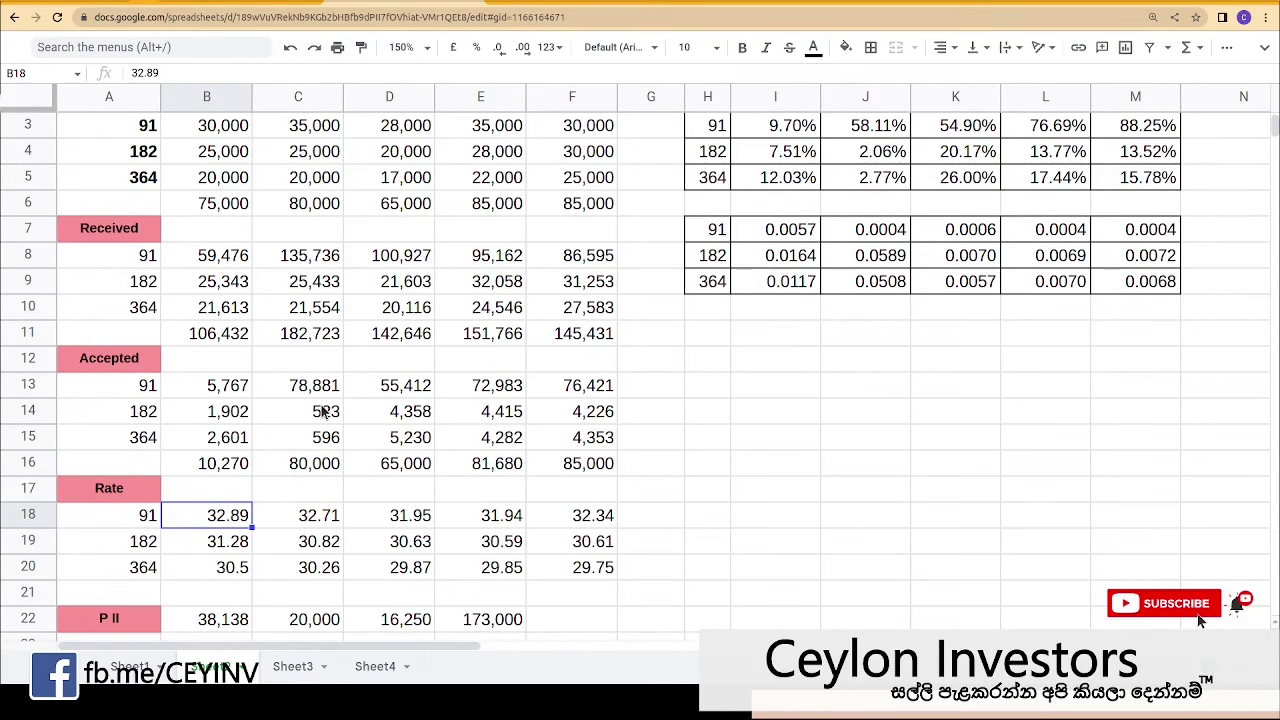
scroll(322, 411, "up", 1)
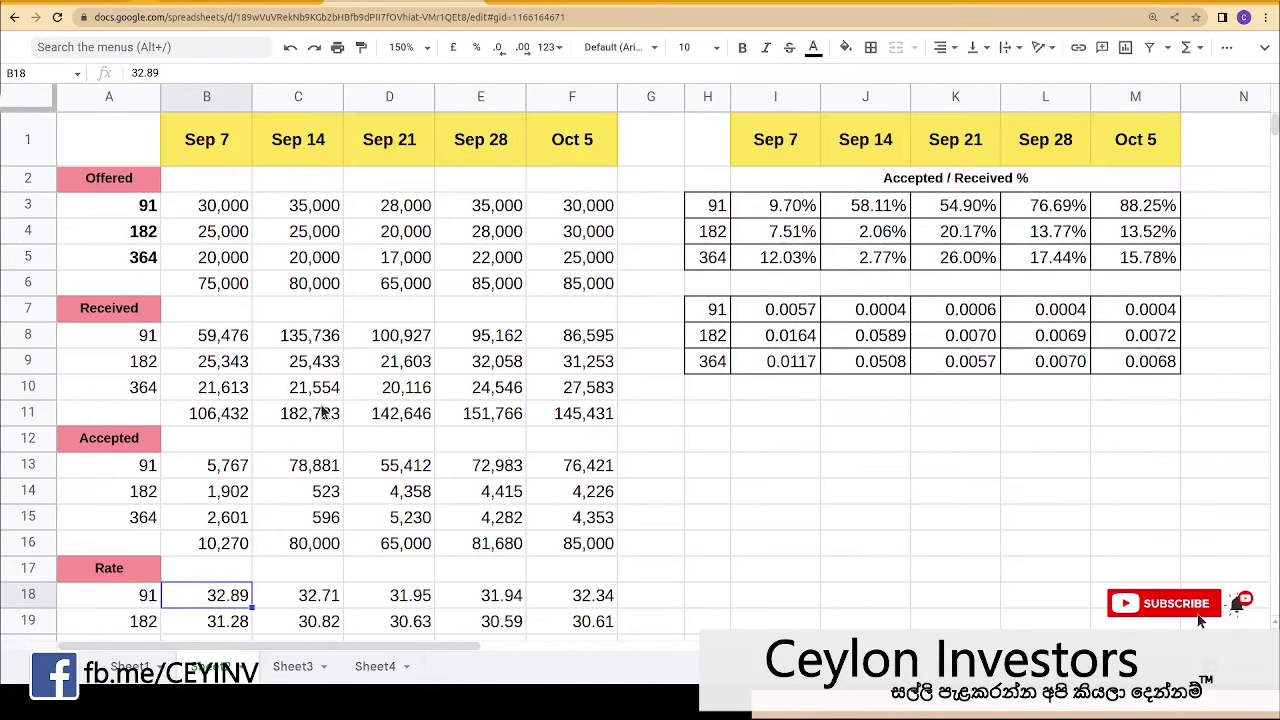
scroll(322, 411, "down", 4)
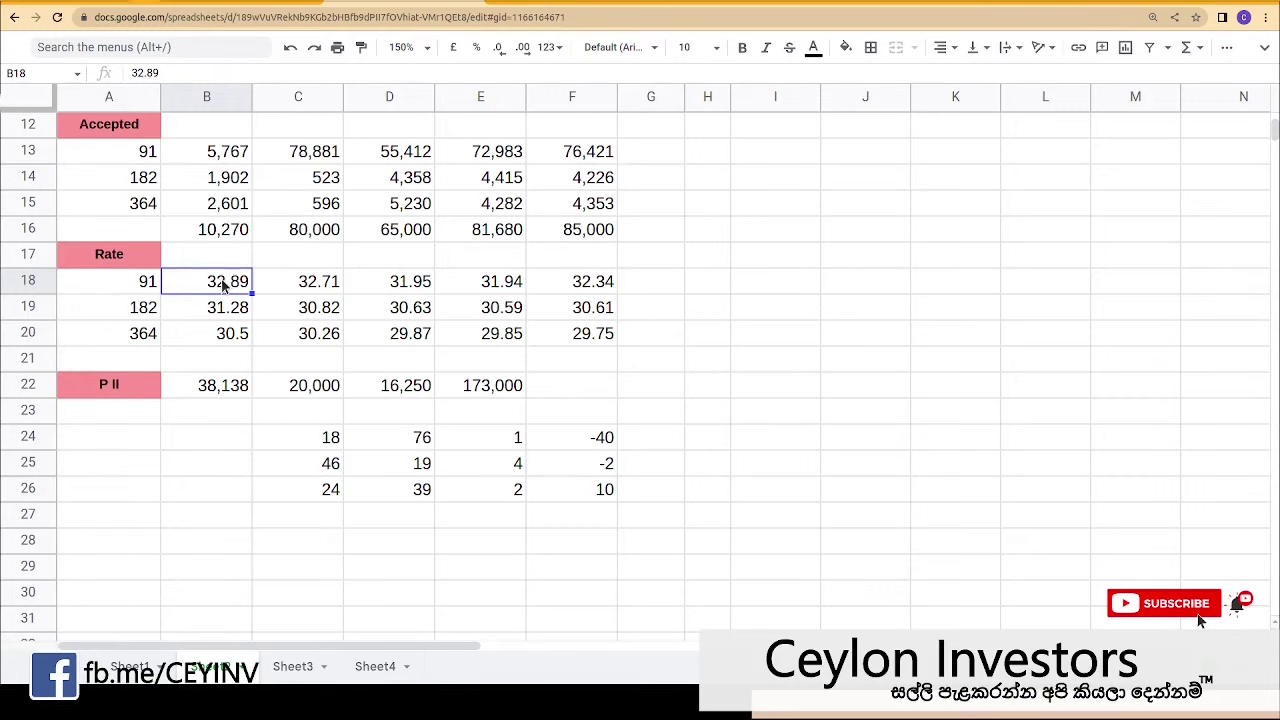
scroll(224, 285, "up", 5)
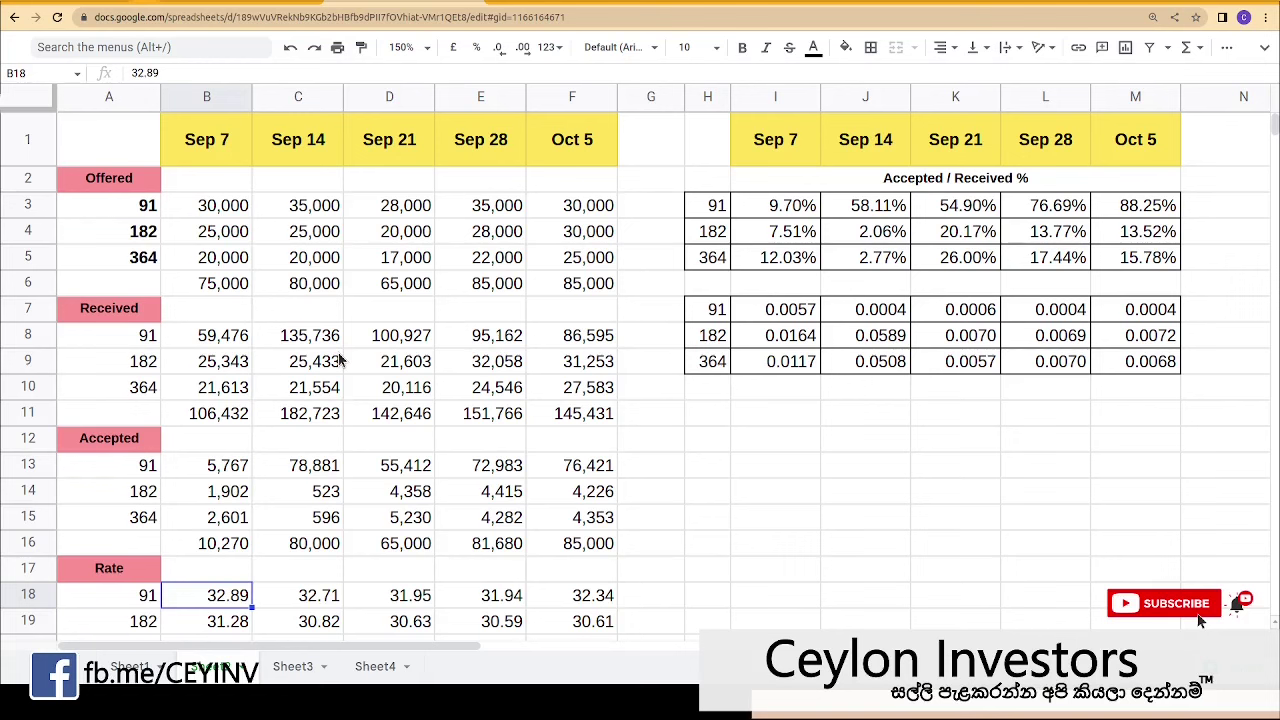
left_click(145, 340)
left_click(611, 344)
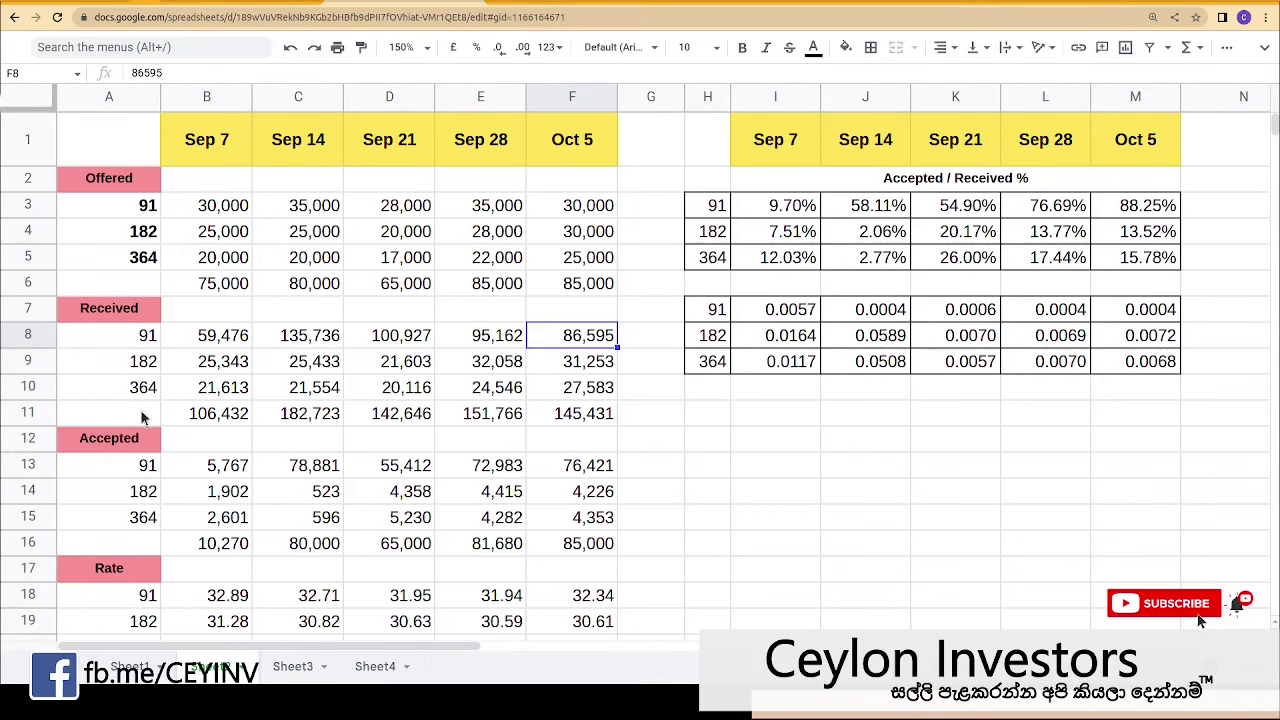
Step: Switch to Sheet4 and compare the annual WAYR with the applied rate for the 91-, 182- and 364-day bills
left_click(375, 666)
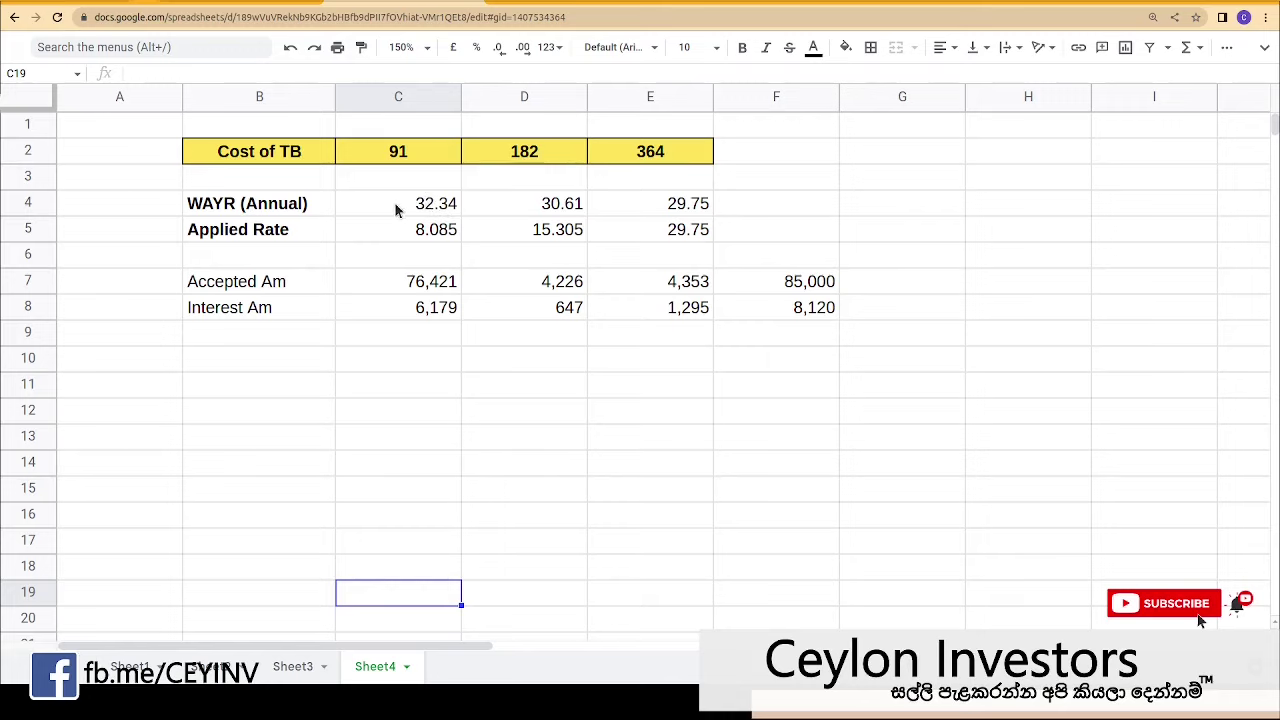
left_click_drag(394, 206, 709, 203)
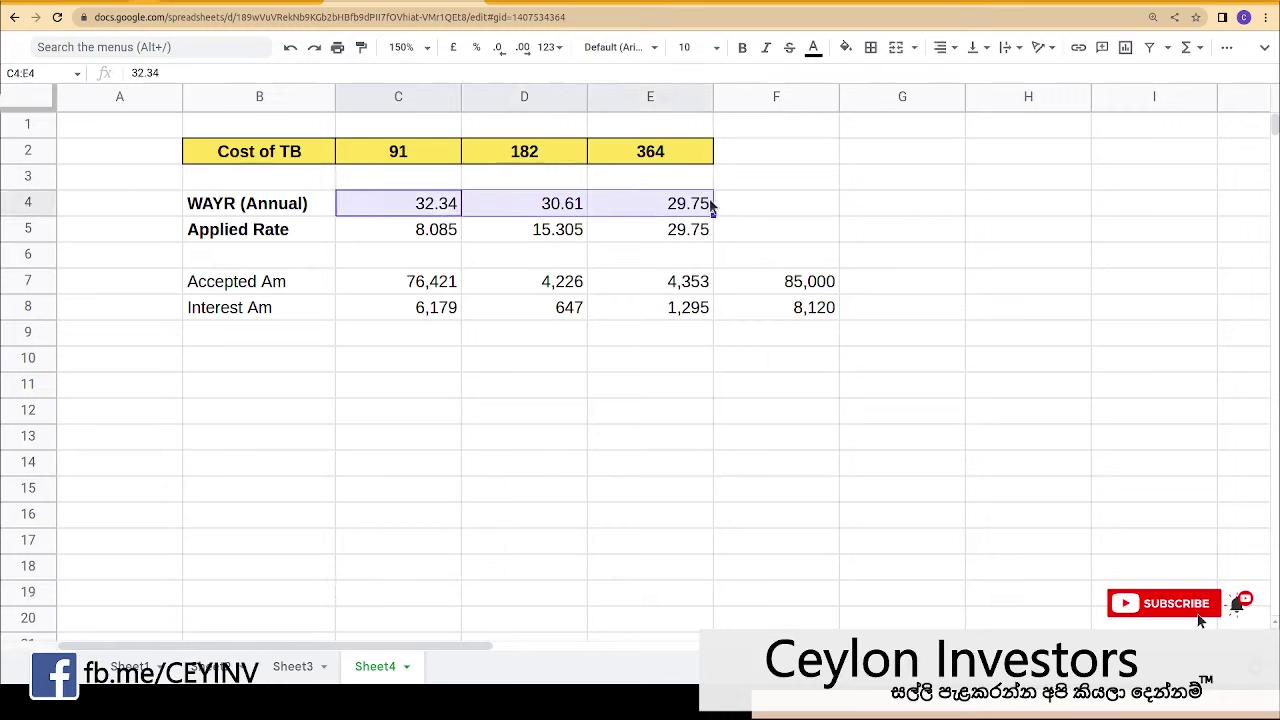
left_click(304, 235)
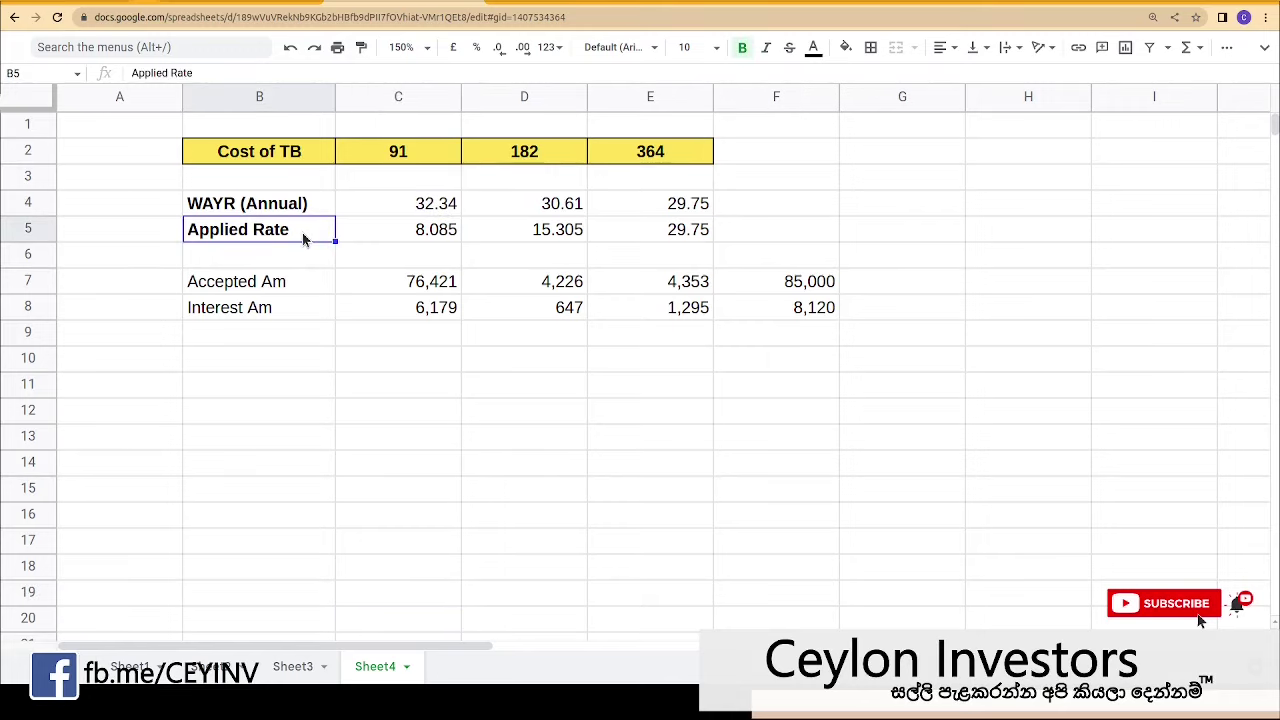
left_click(399, 234)
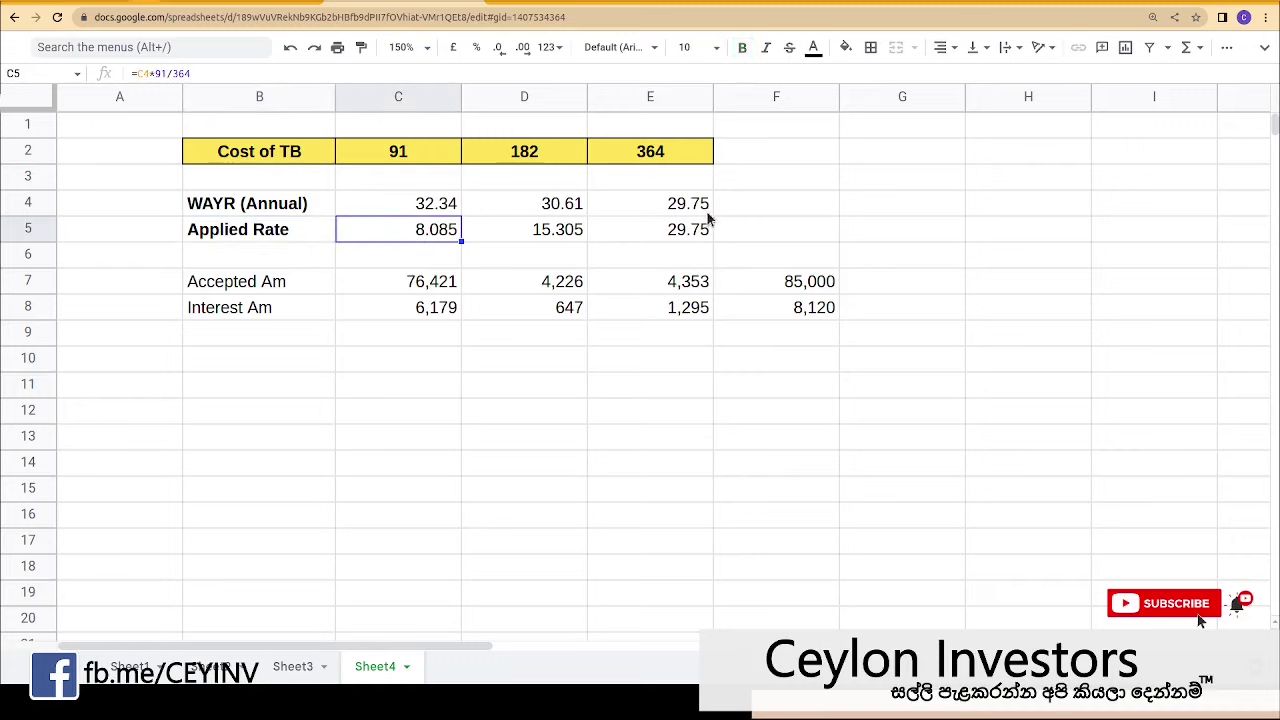
left_click(426, 212)
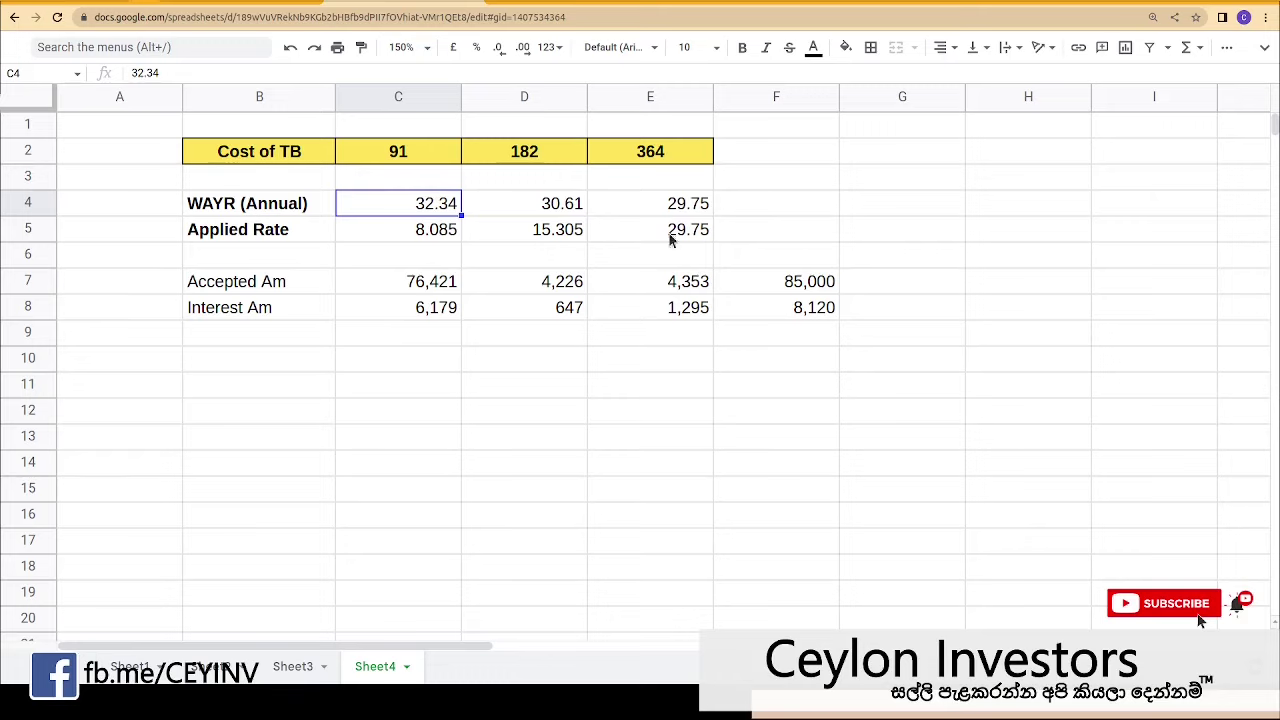
left_click_drag(683, 218, 683, 235)
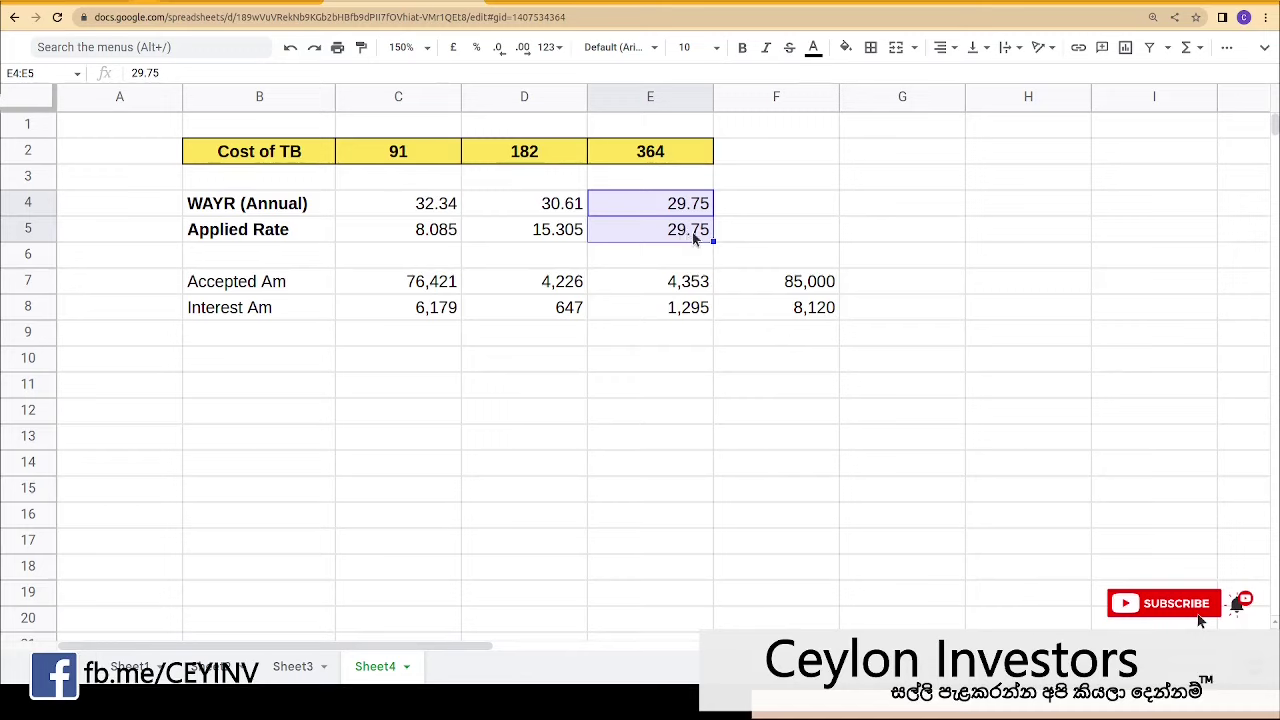
Step: Examine the accepted amounts in row 7, the 364-day interest formula in E8 and the interest total in F8
left_click(395, 357)
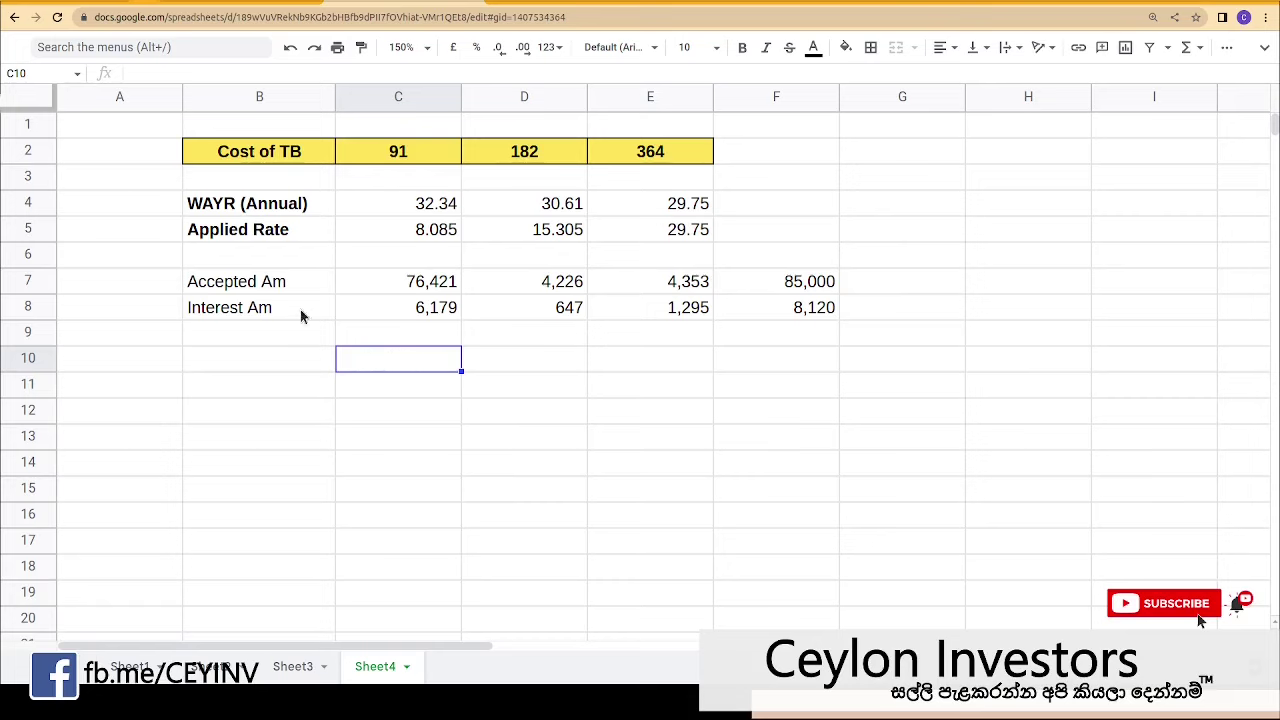
left_click_drag(260, 285, 748, 290)
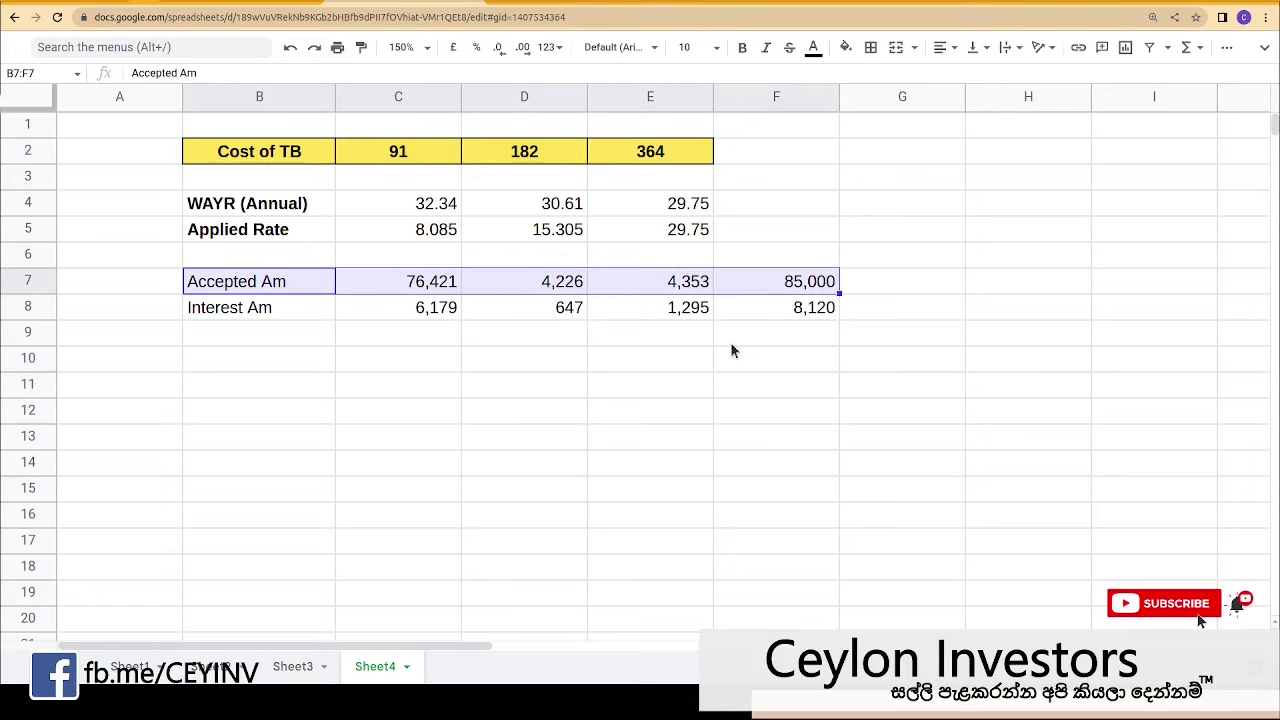
left_click(731, 343)
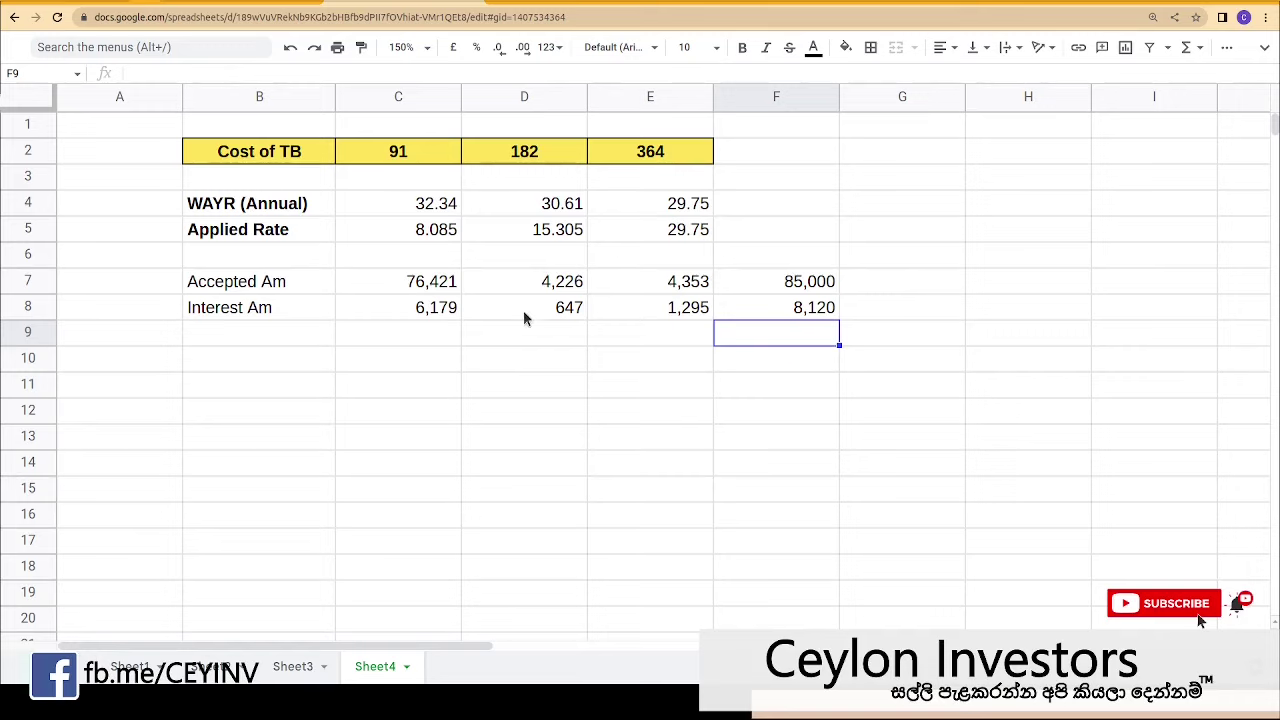
left_click(665, 281)
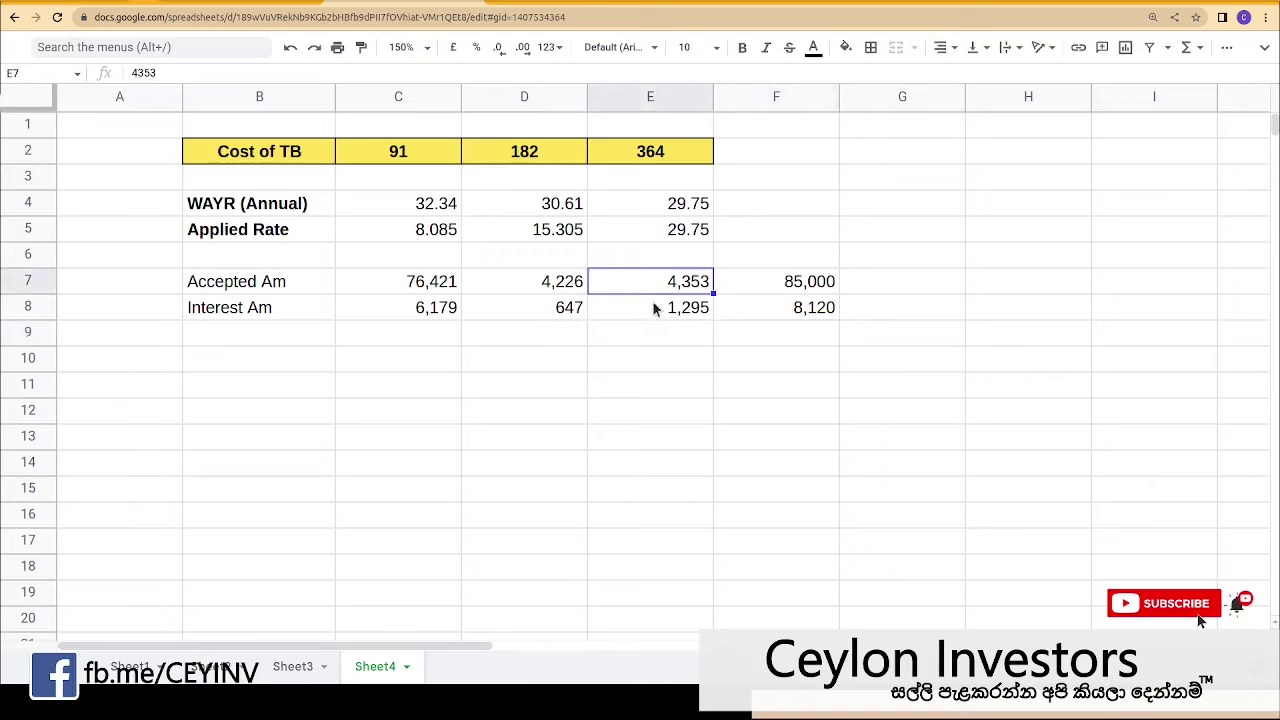
left_click(654, 306)
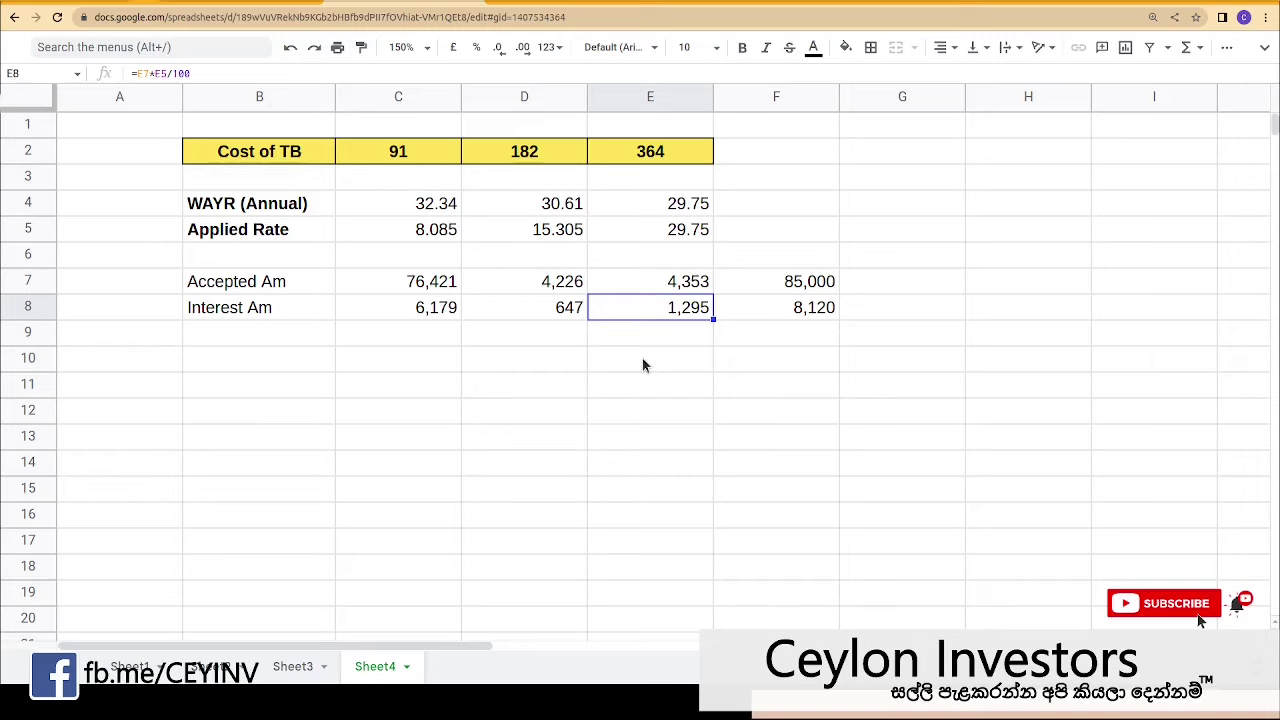
left_click(766, 309)
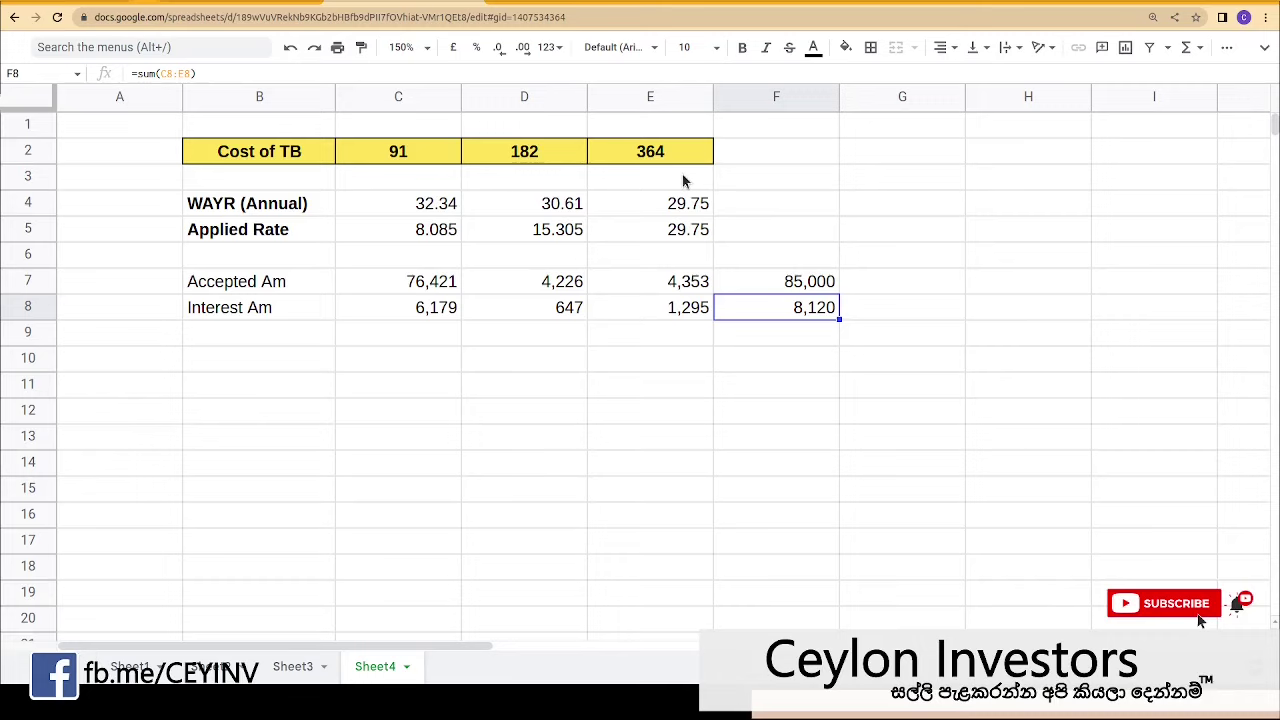
Step: Duplicate the Accepted Am and Interest Am rows into rows 10 and 11, and set the 91-day accepted amount in C10 to 70,000
left_click(627, 462)
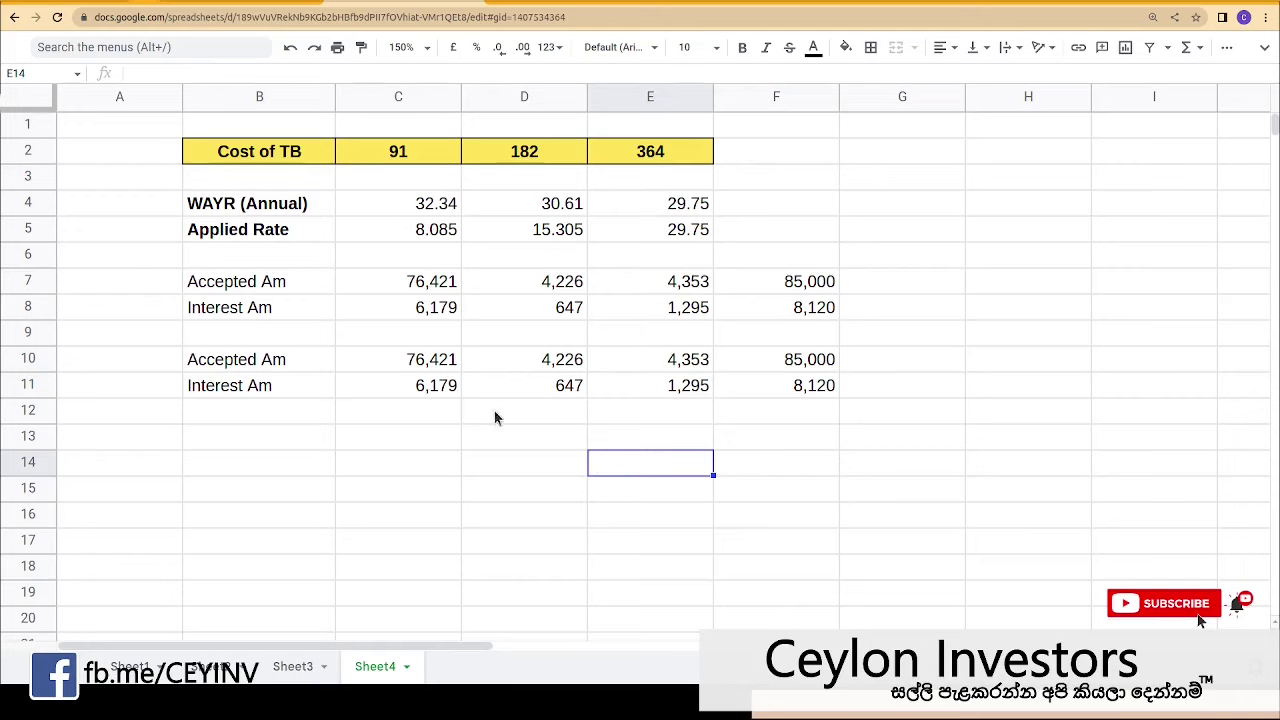
left_click(406, 360)
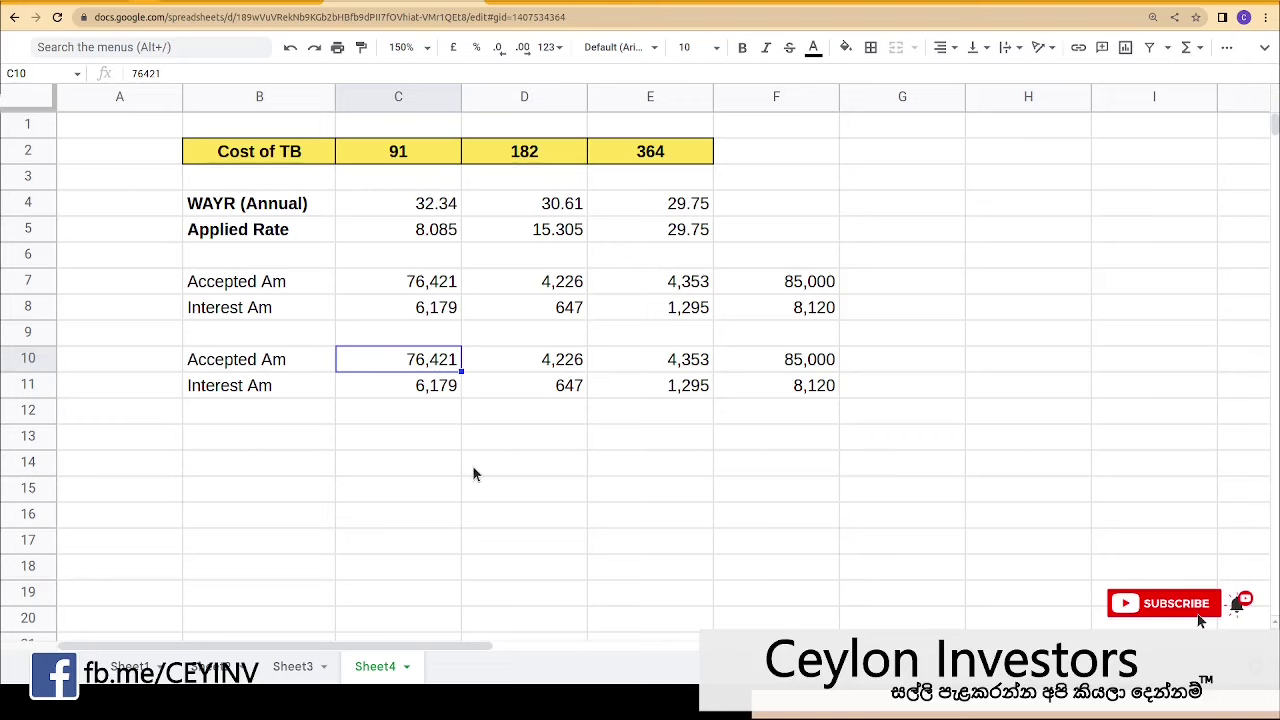
type("70,00")
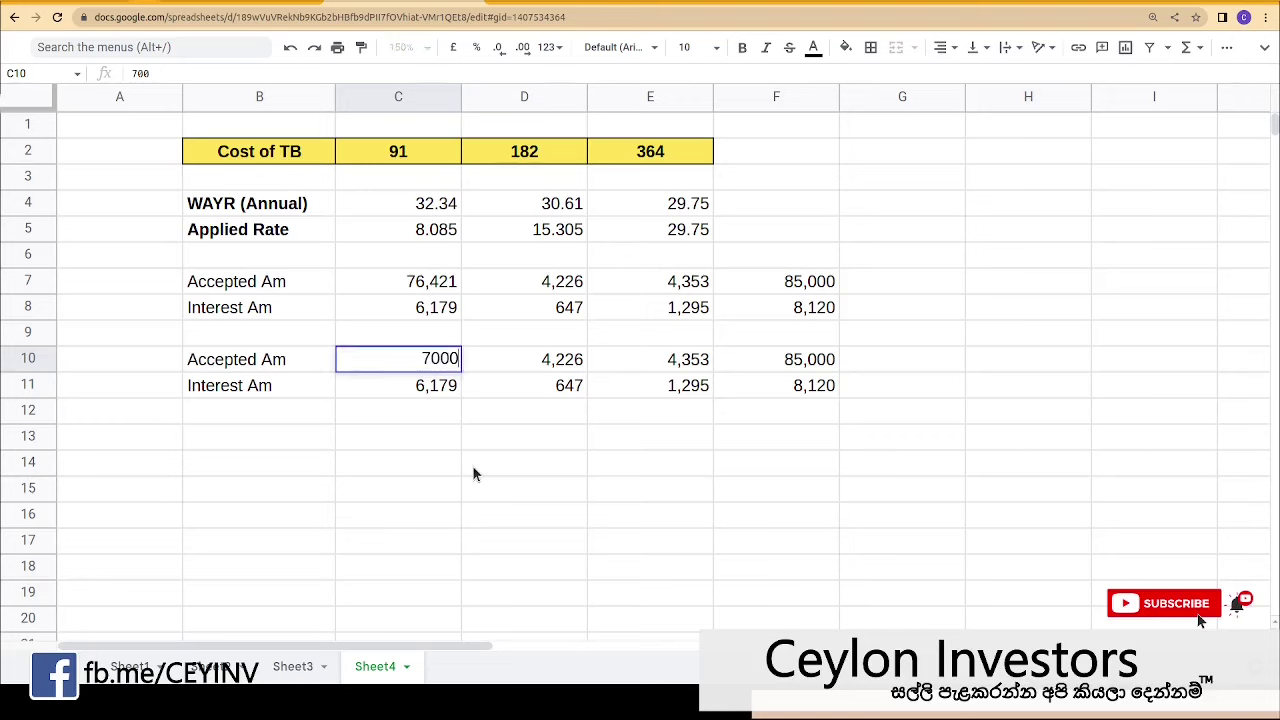
type("0")
key("Tab")
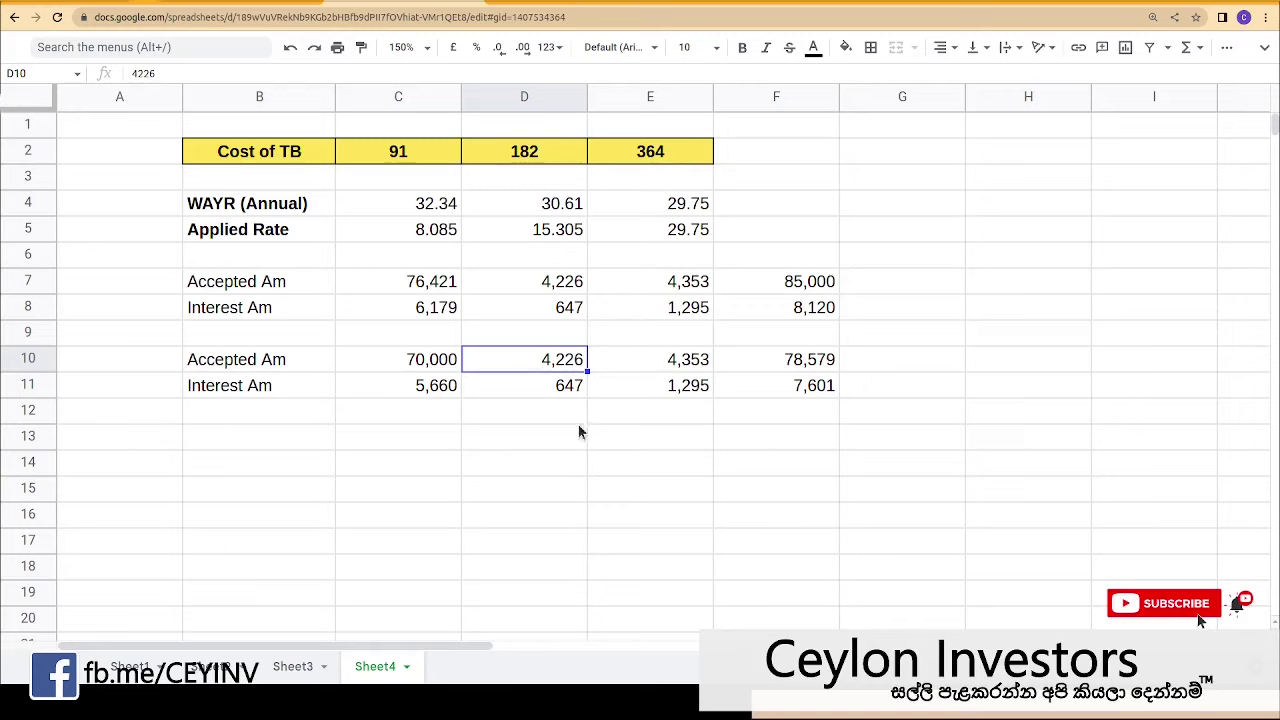
Step: Set the 364-day accepted amount in E10 to 10,000 and compare the interest totals in F8 and F11
left_click(678, 375)
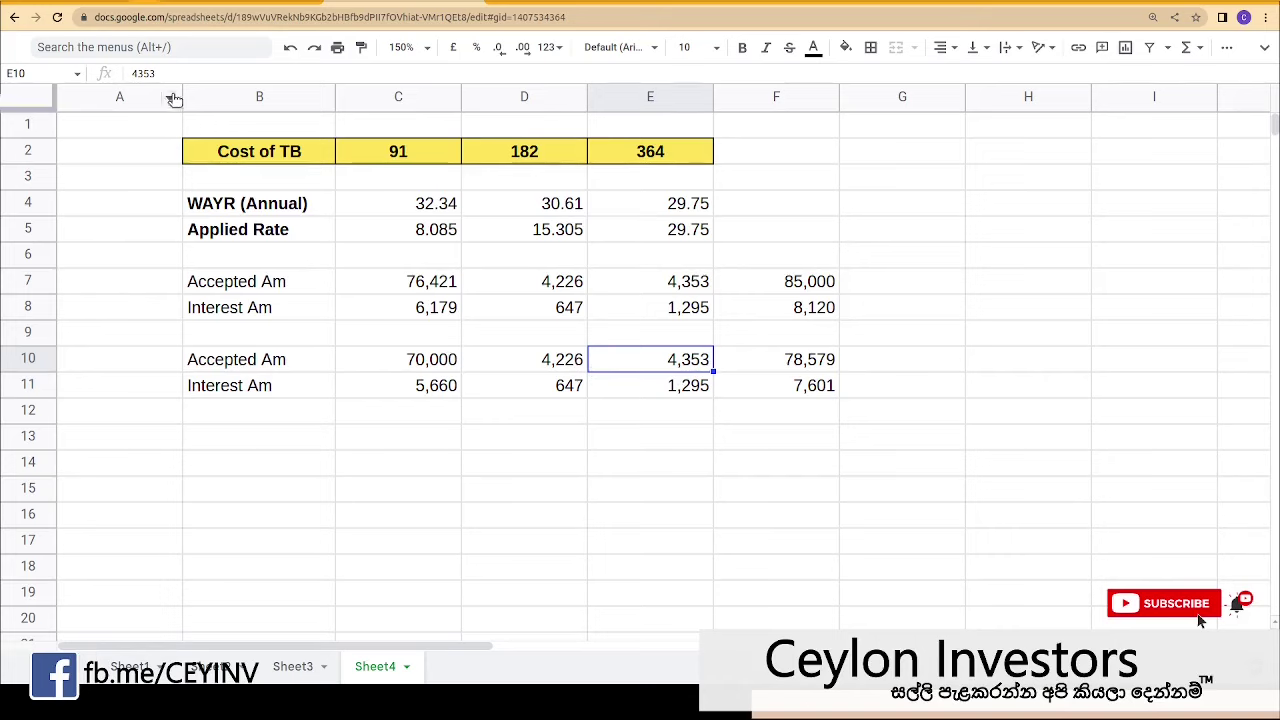
left_click_drag(158, 73, 118, 73)
type("1")
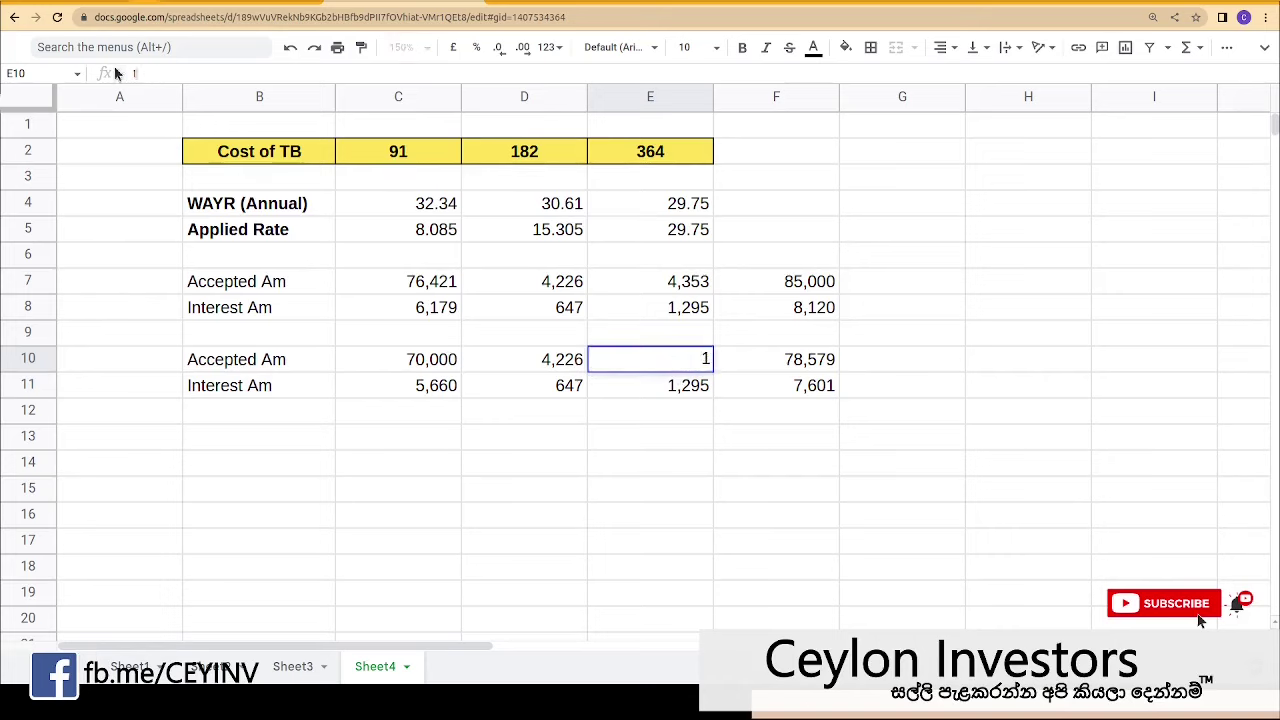
type("0,000")
key("Return")
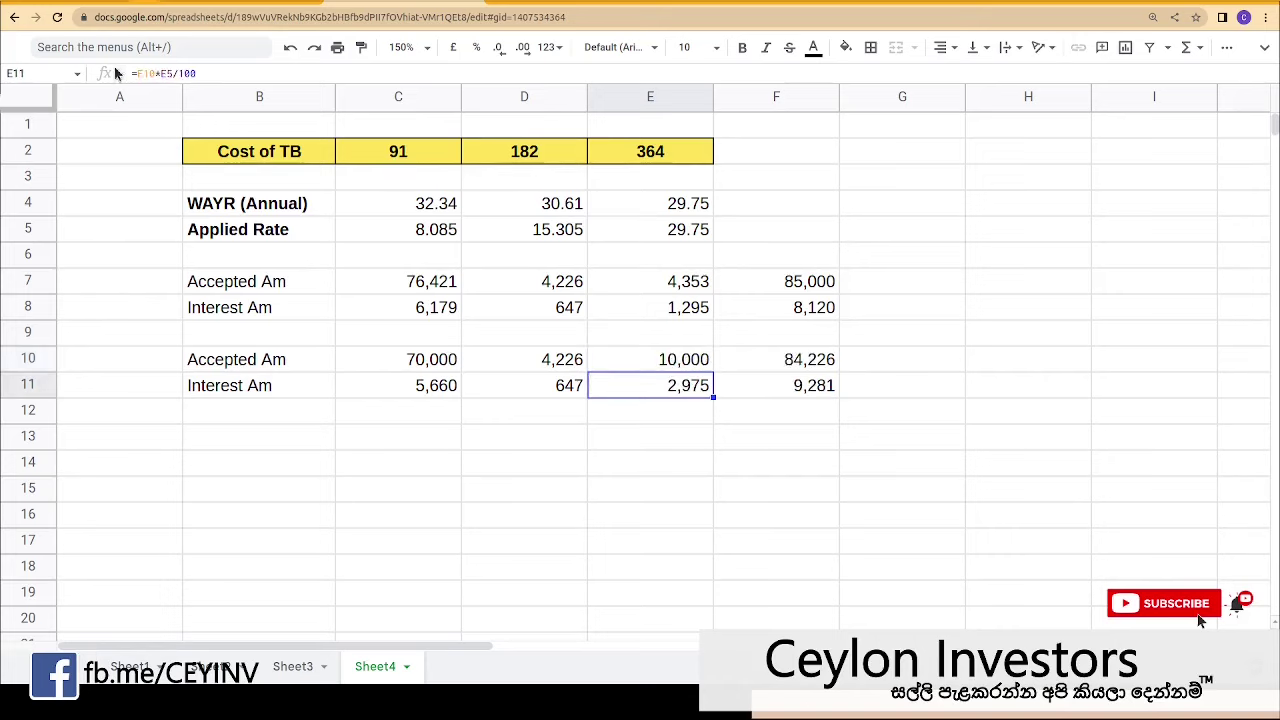
left_click(775, 314)
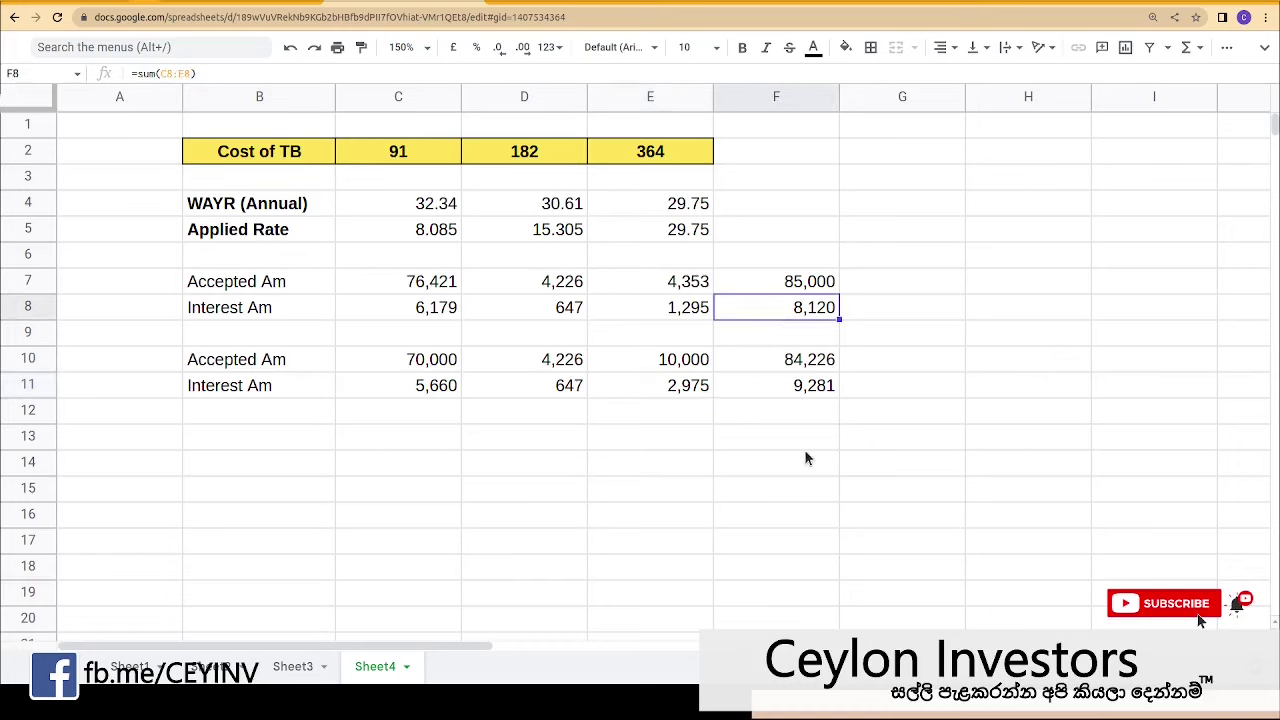
left_click(777, 389)
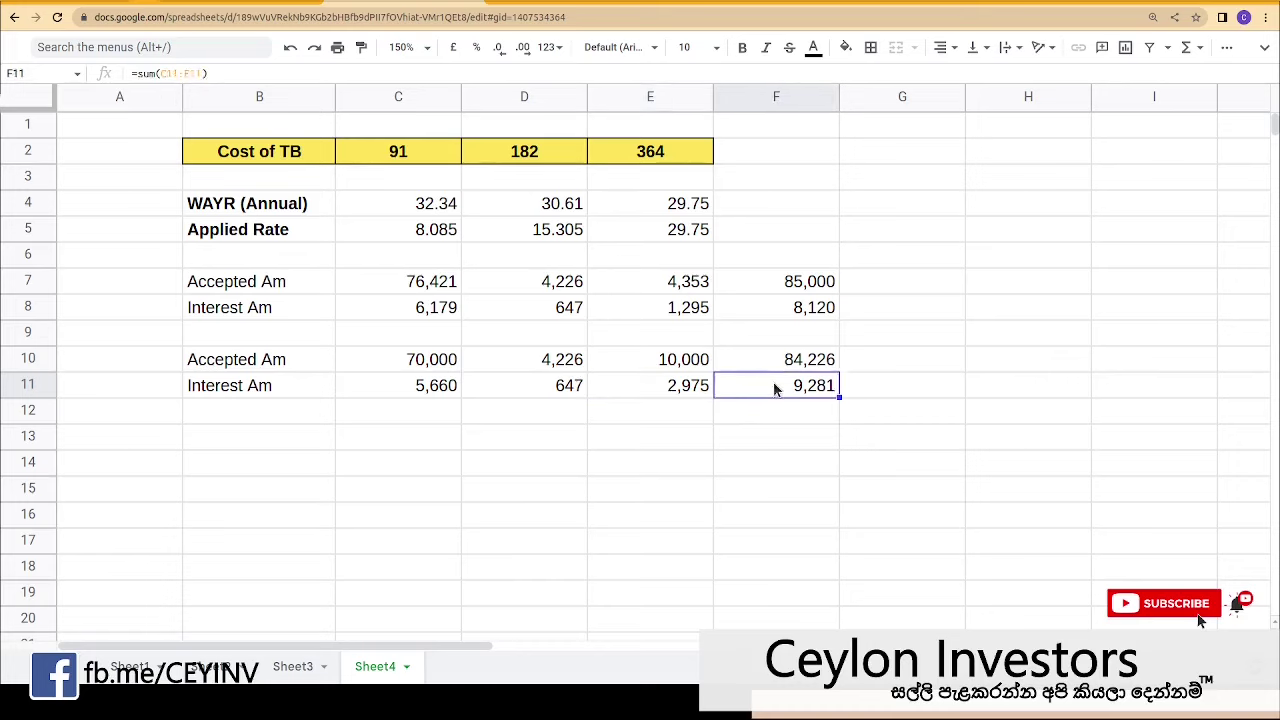